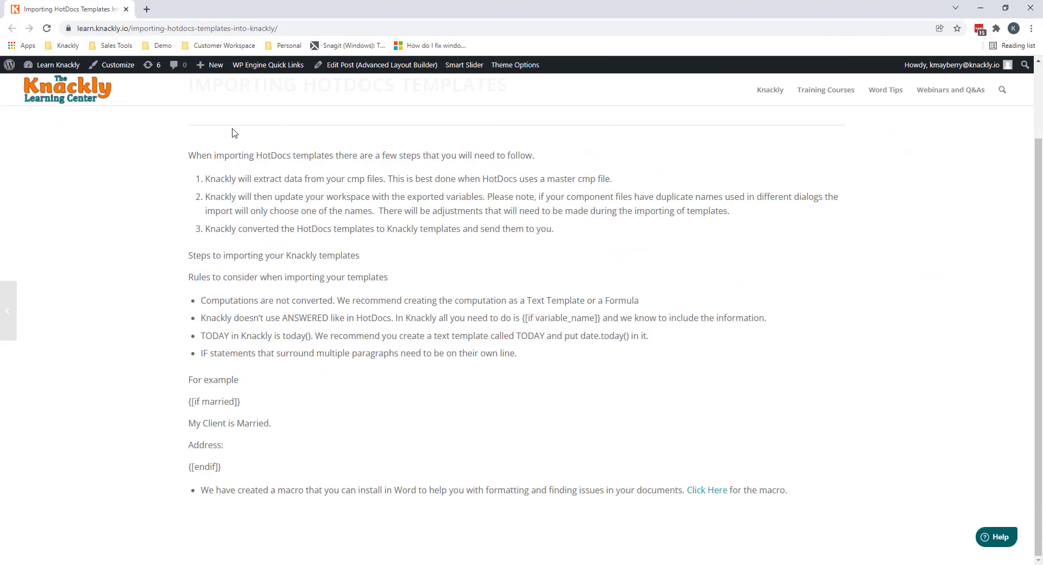
- Download the Word macro template KnacklyFields.dotm from the HotDocs importing article and save it in the Downloads folder
scroll(561, 244, up, 2)
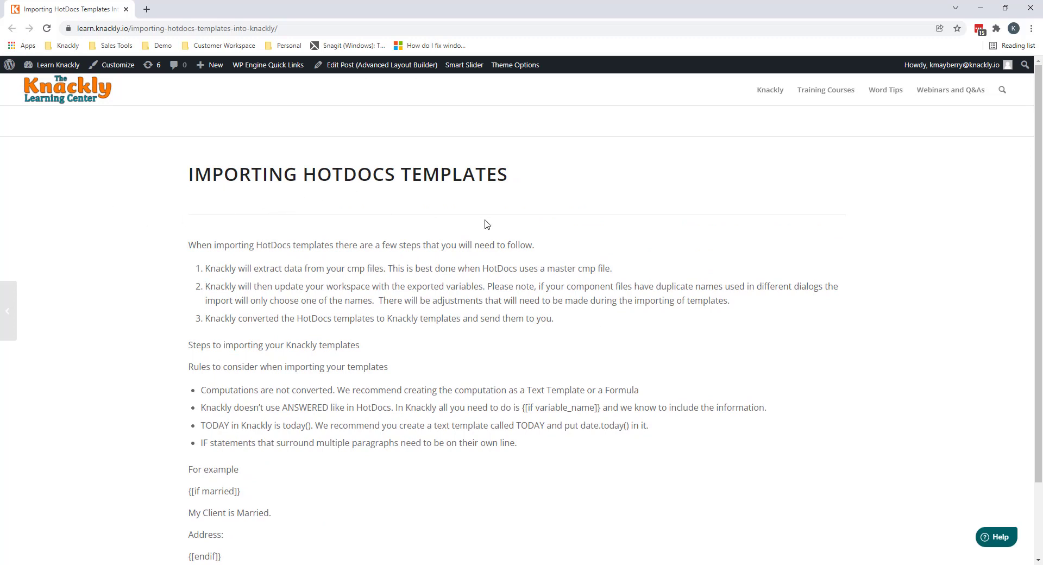
scroll(726, 340, down, 2)
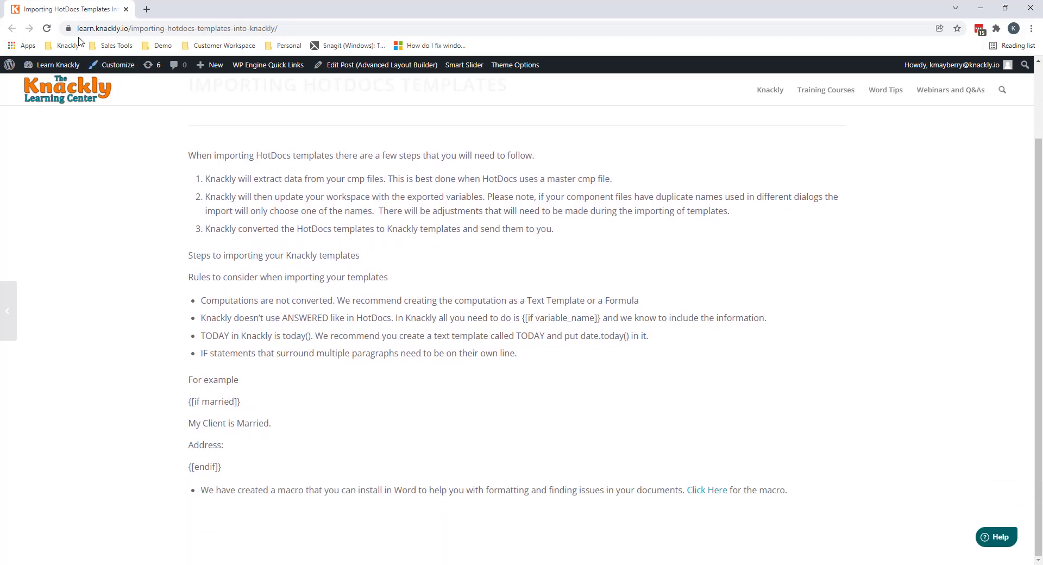
click(704, 493)
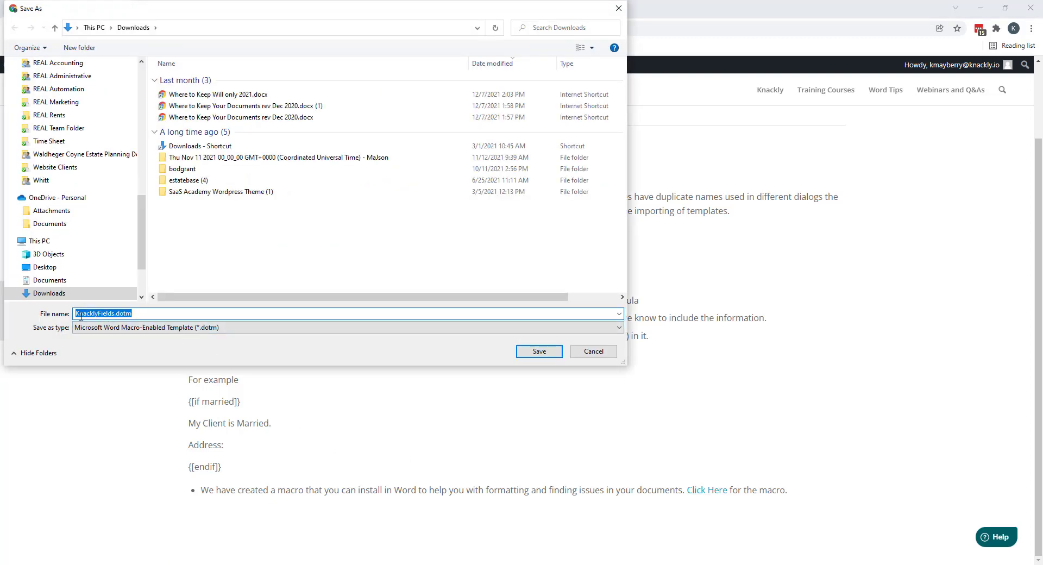
click(538, 352)
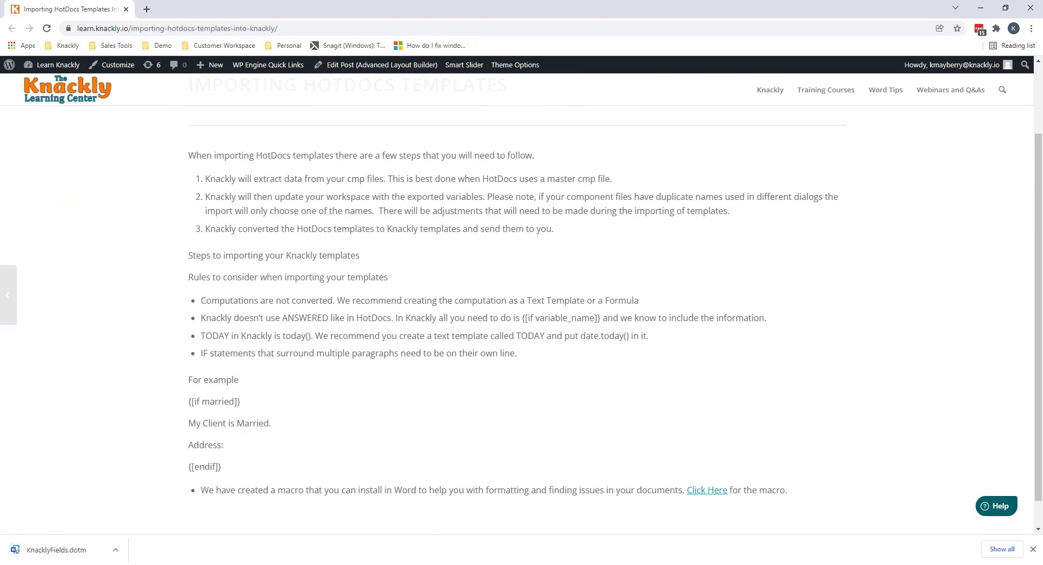
- Copy KnacklyFields.dotm from the Downloads folder in File Explorer and put the Explorer window away
click(418, 564)
scroll(243, 235, up, 3)
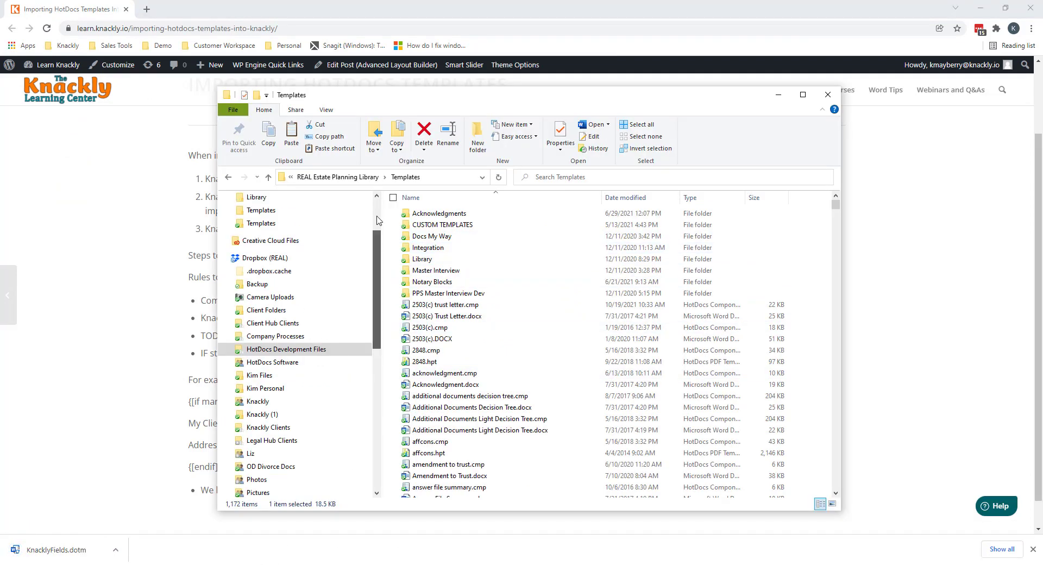
click(245, 233)
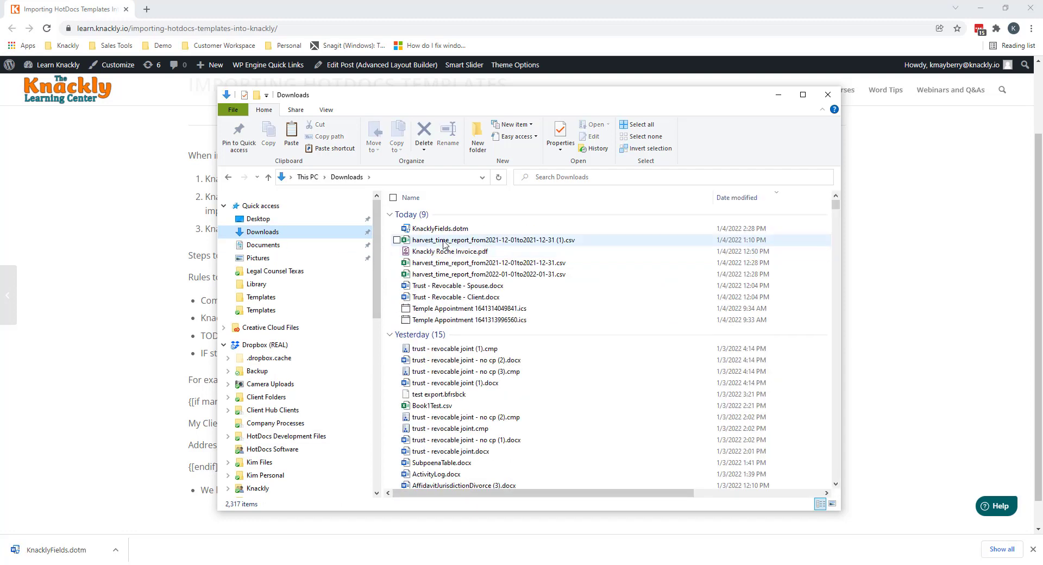
right_click(438, 230)
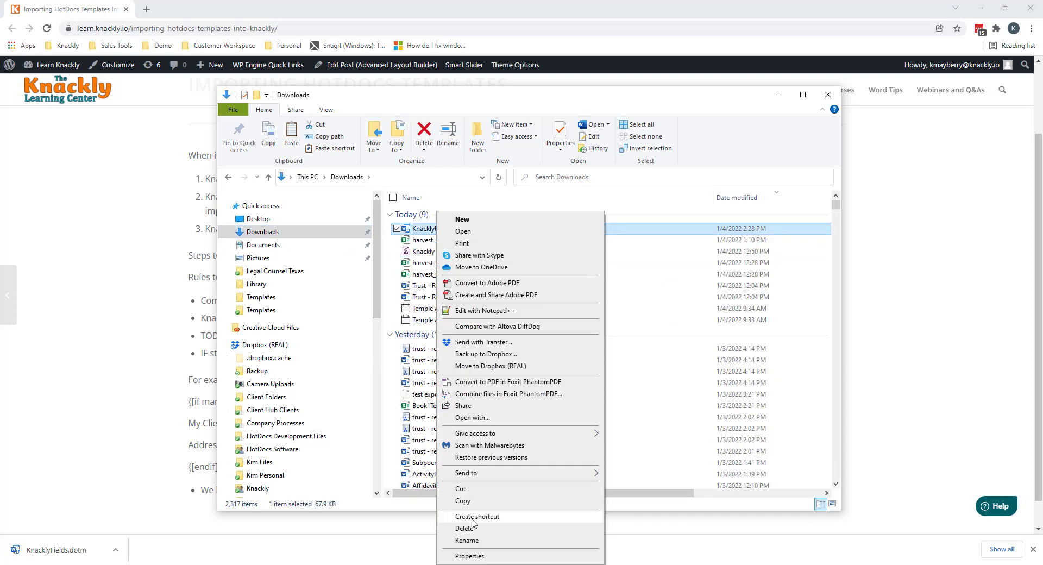
click(470, 502)
click(778, 95)
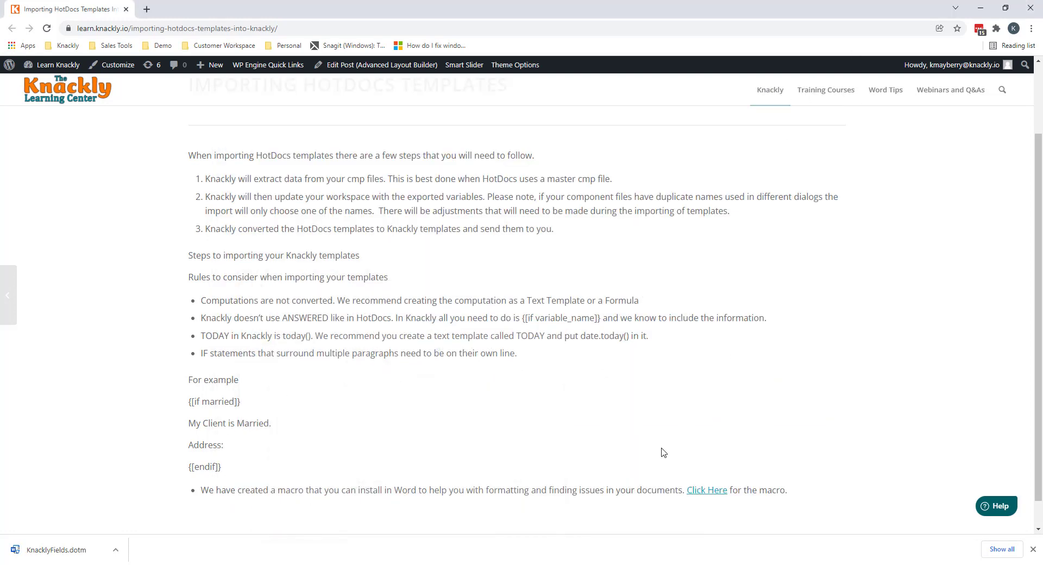
- Switch to Word and open the Startup folder from the file locations in Word's advanced options
click(386, 510)
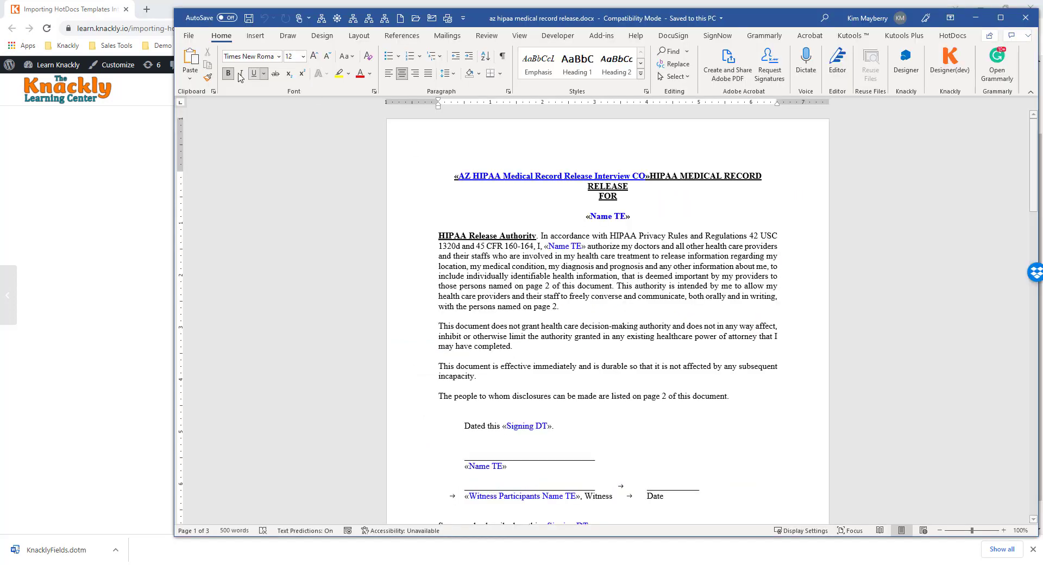
click(191, 38)
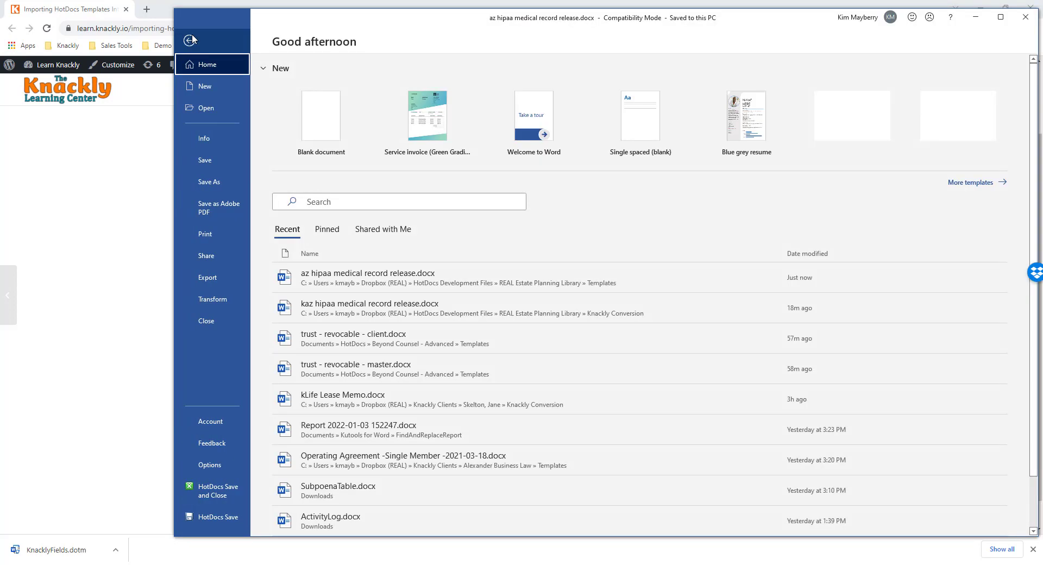
click(219, 464)
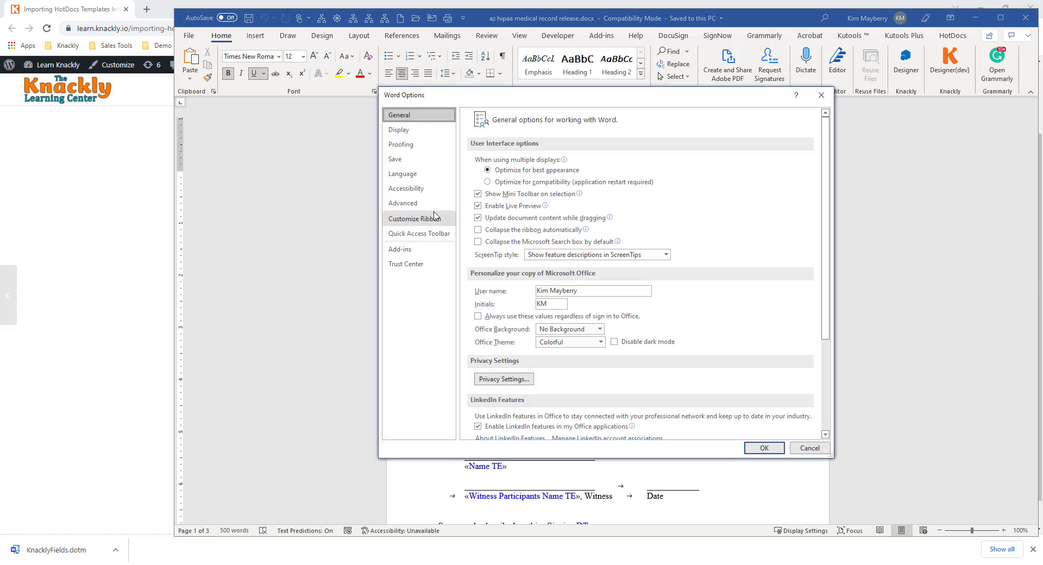
click(403, 203)
scroll(623, 296, down, 5)
scroll(623, 296, down, 15)
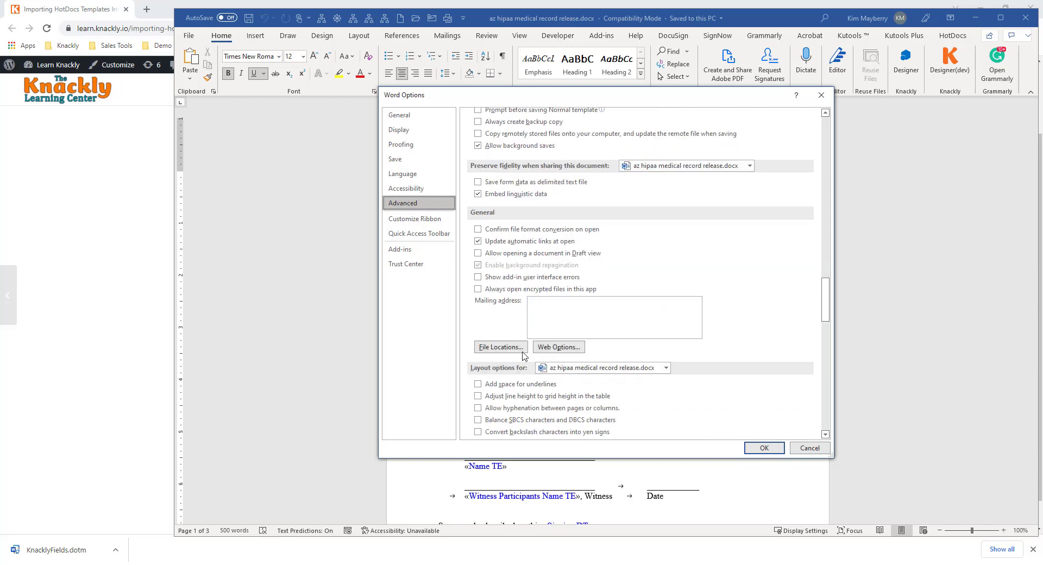
click(520, 349)
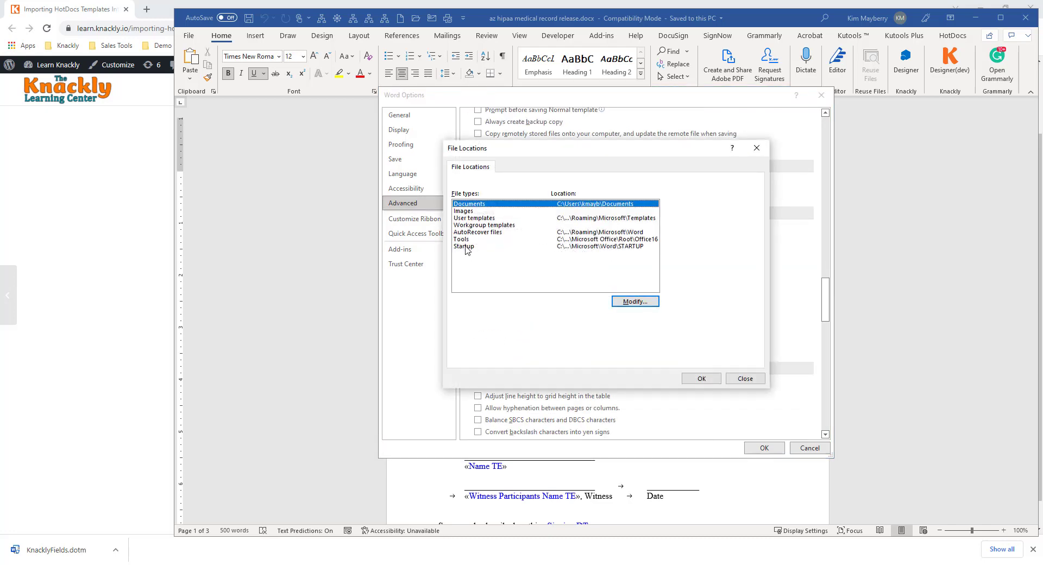
click(465, 247)
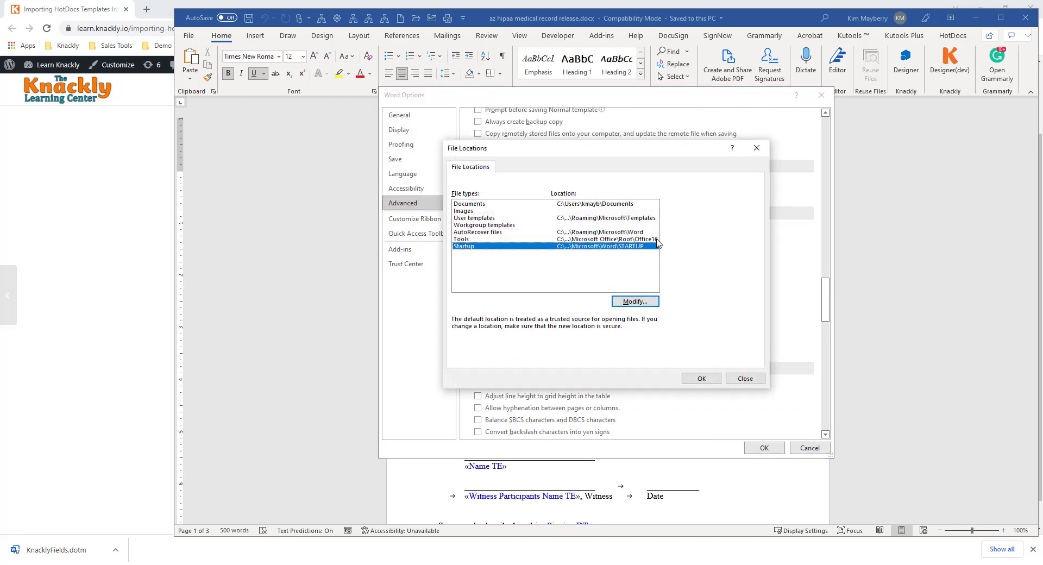
click(635, 301)
- Try to paste KnacklyFields.dotm into Word's Startup folder, and leave the options without replacing the existing file
right_click(697, 304)
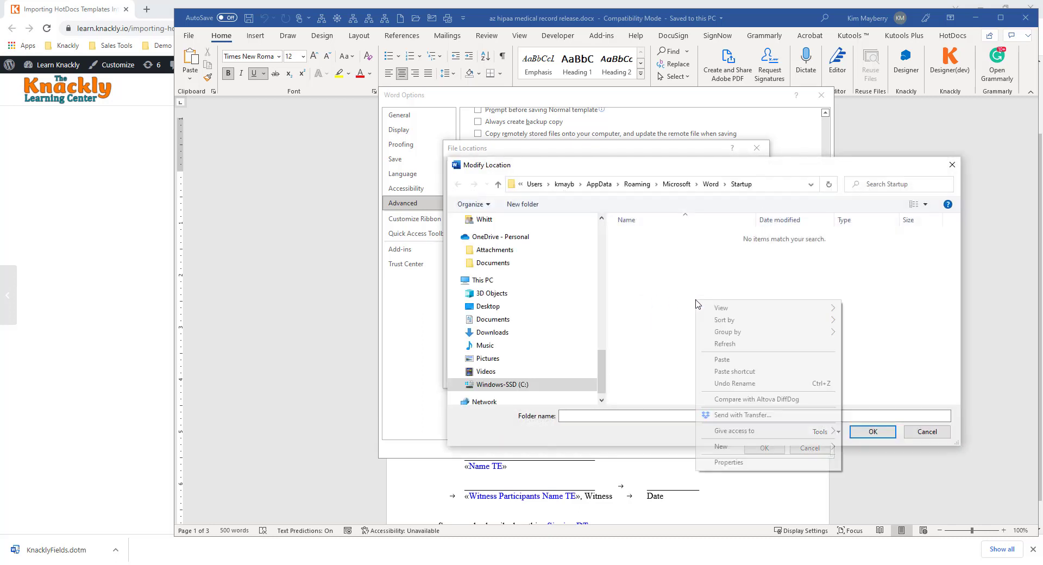
click(720, 359)
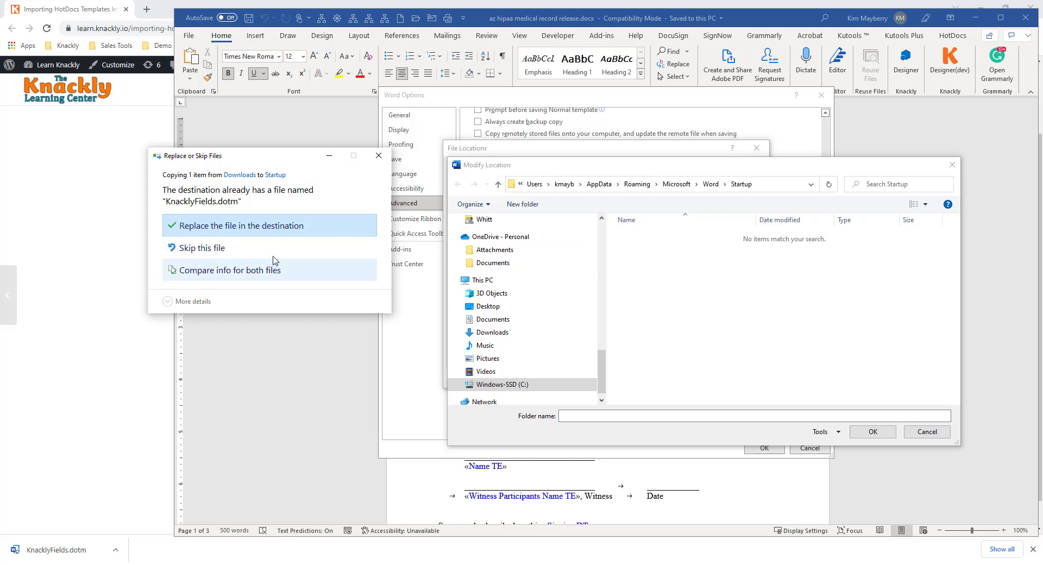
click(378, 156)
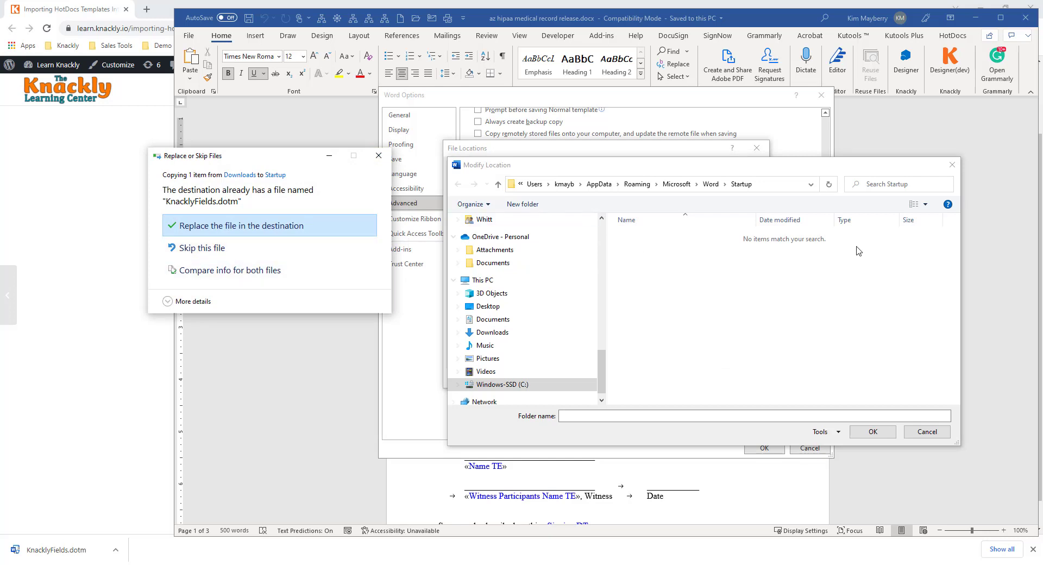
click(924, 431)
click(744, 379)
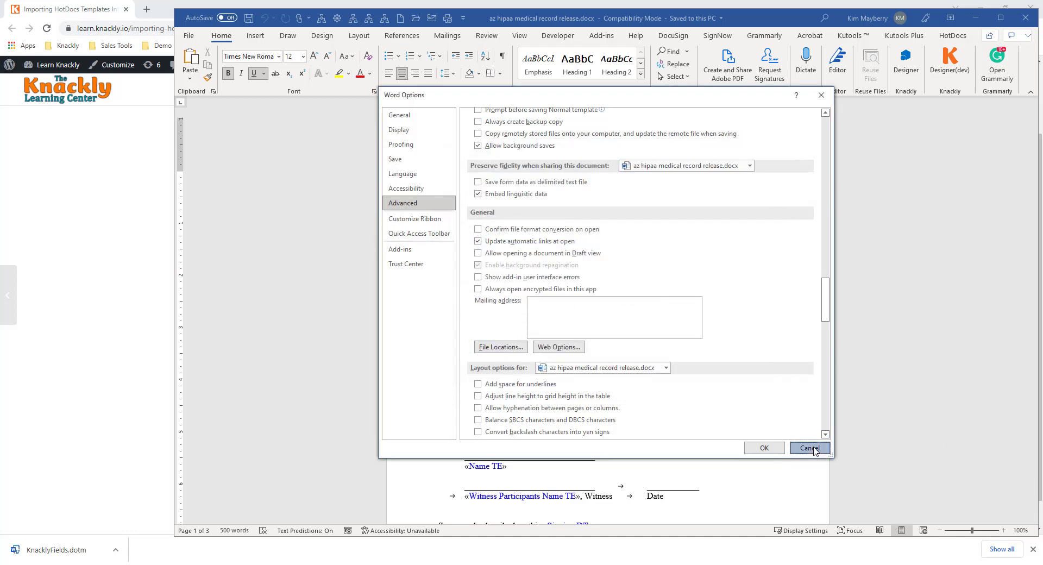
click(809, 448)
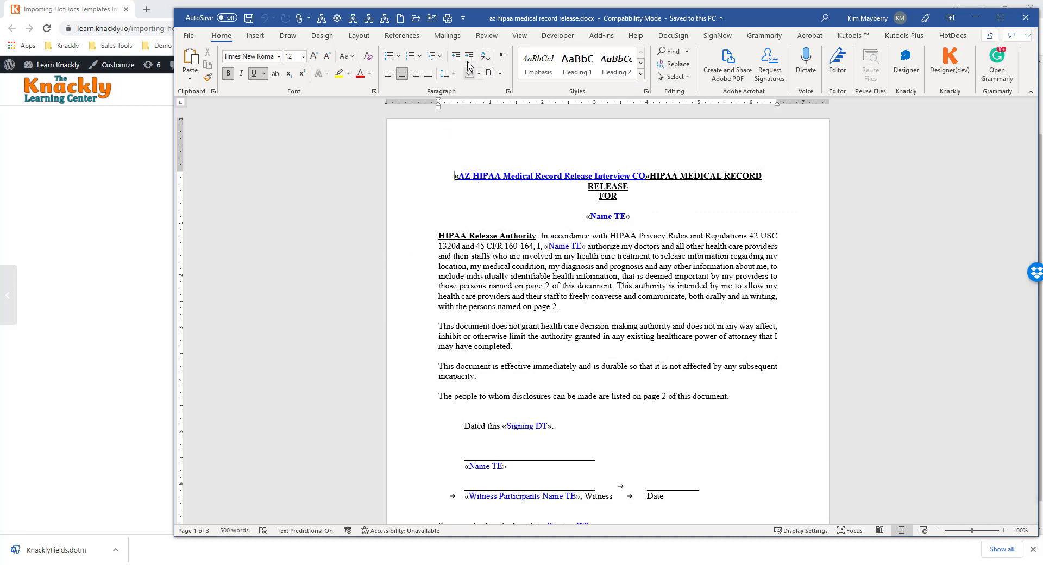
- Bring up the Quick Access Toolbar customization and list the available macros down to the Knackly ones
click(463, 20)
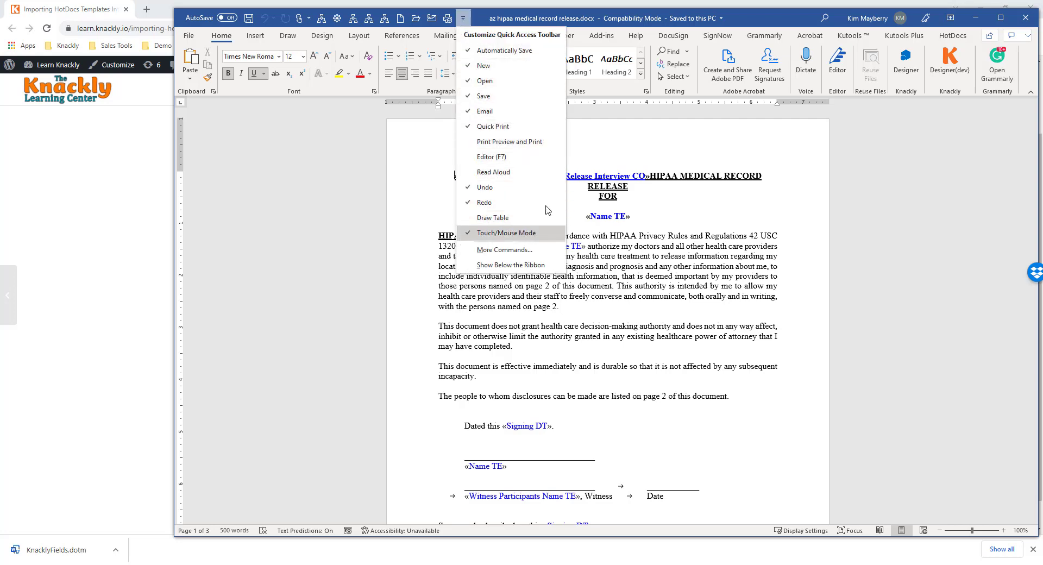
click(504, 250)
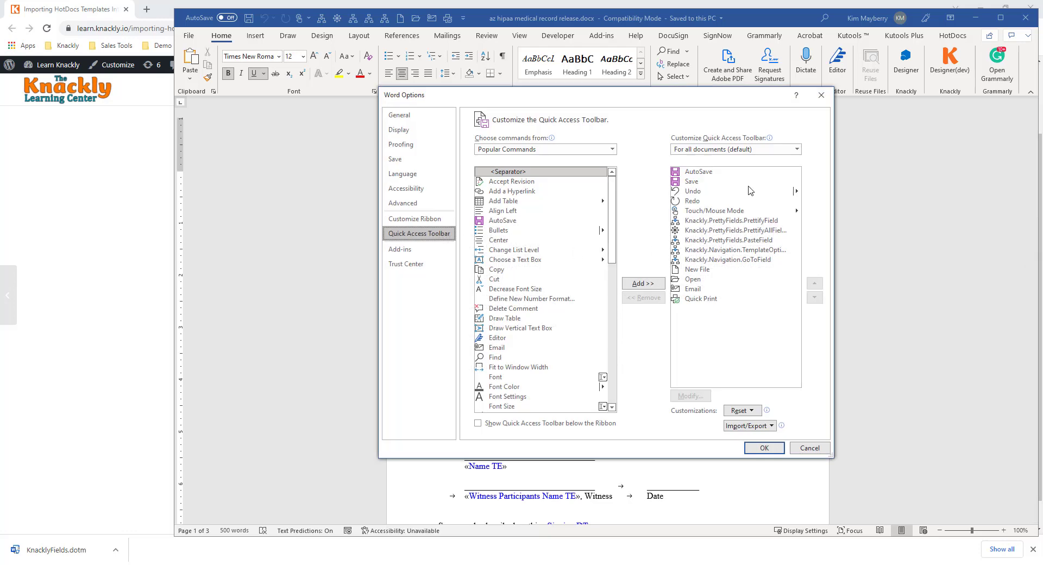
click(612, 149)
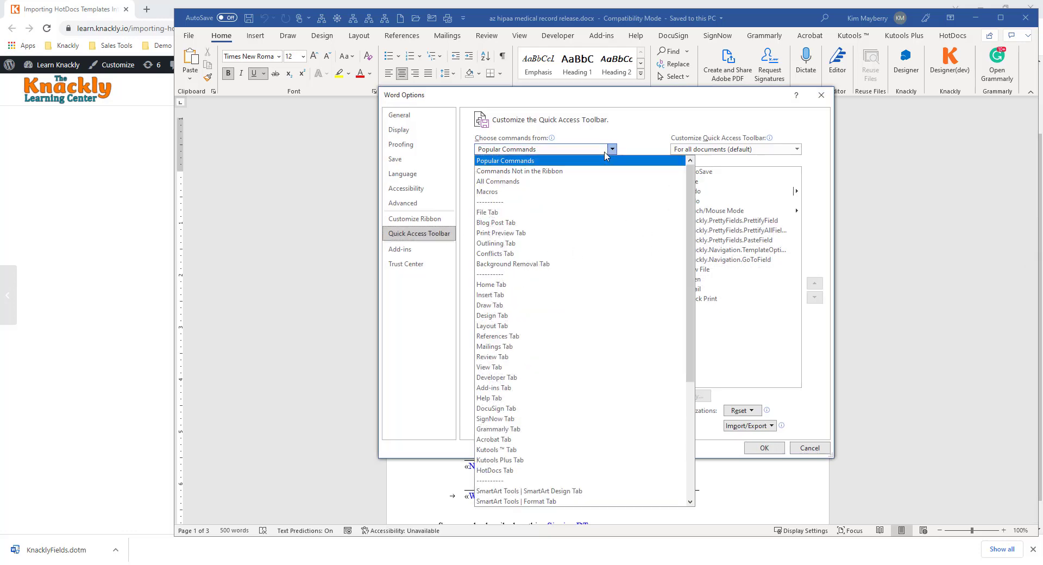
click(489, 191)
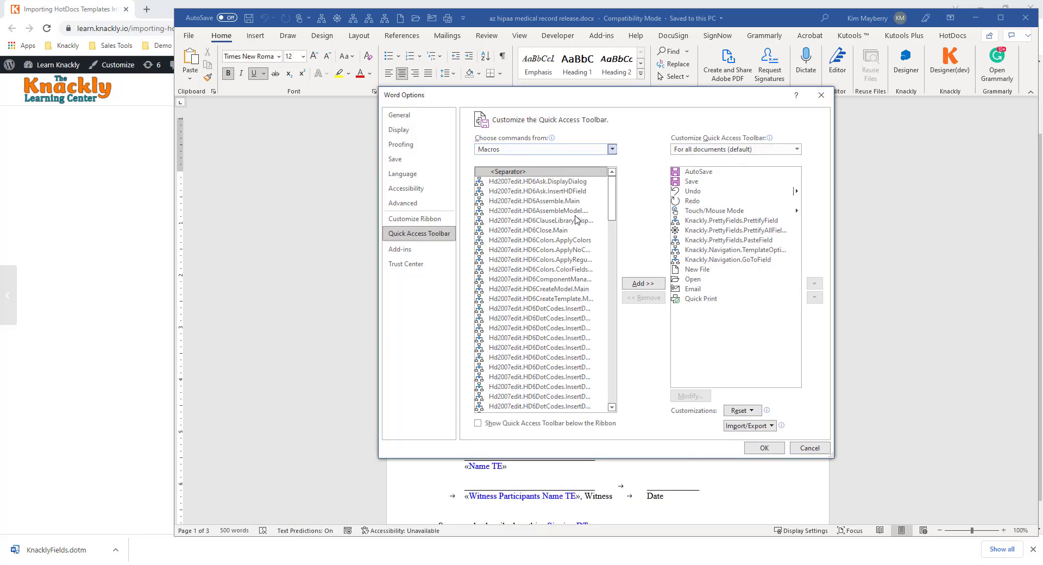
drag(614, 207, 613, 346)
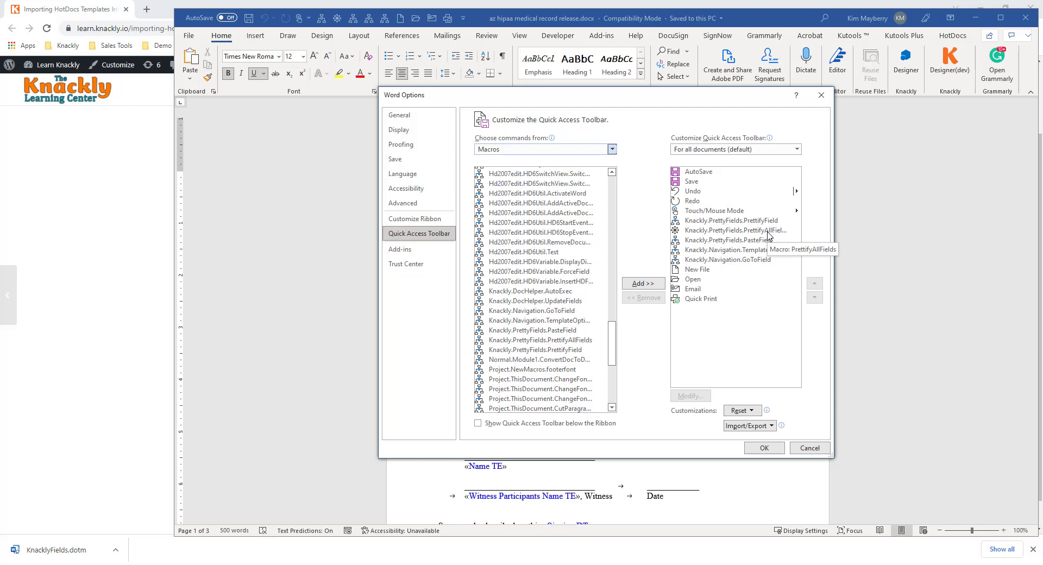
- Change the symbol of the Knackly.Navigation.GoToField toolbar command to the hash sign
click(700, 262)
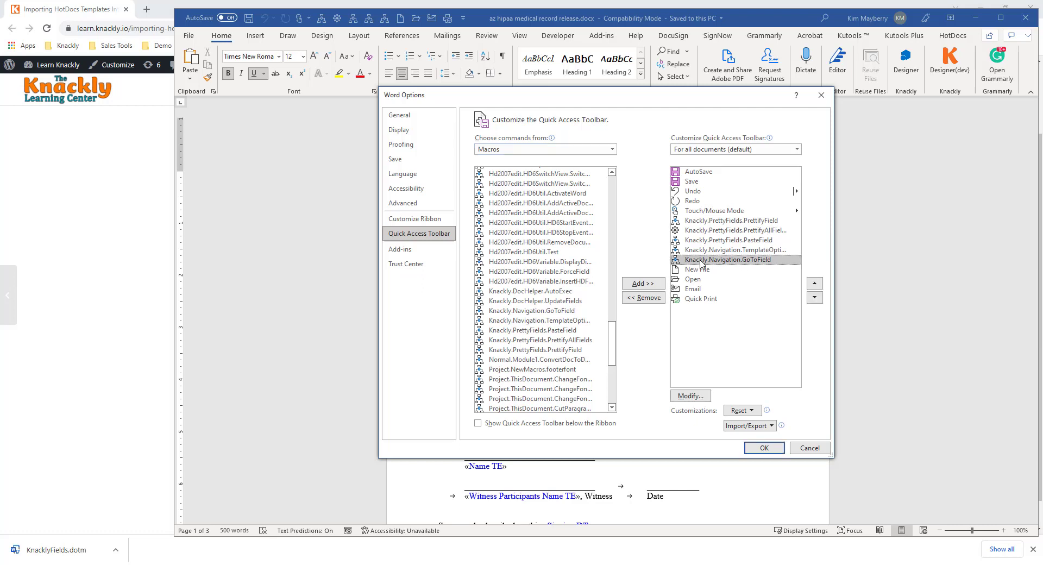
click(690, 396)
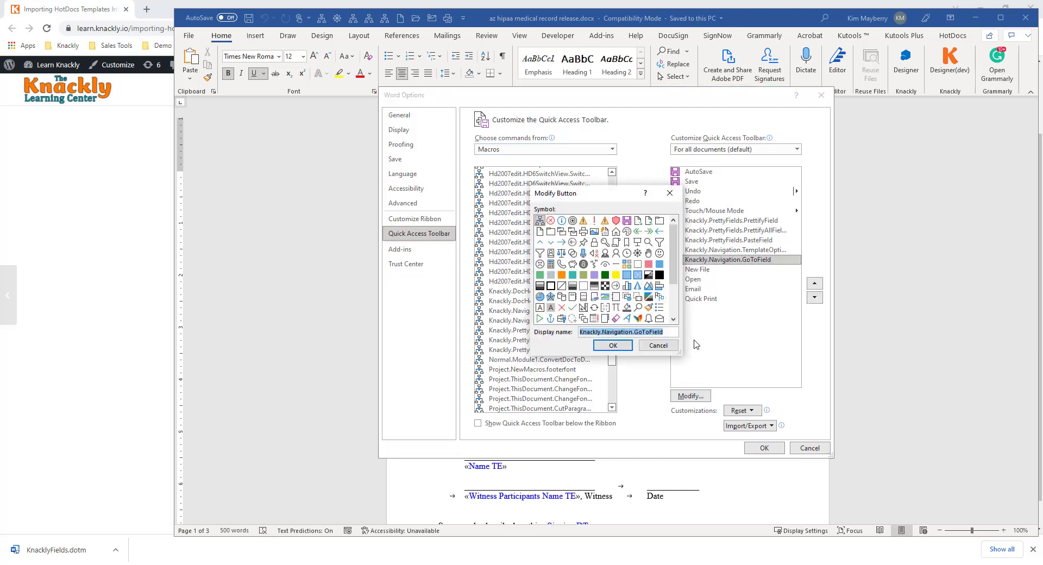
drag(674, 270, 672, 305)
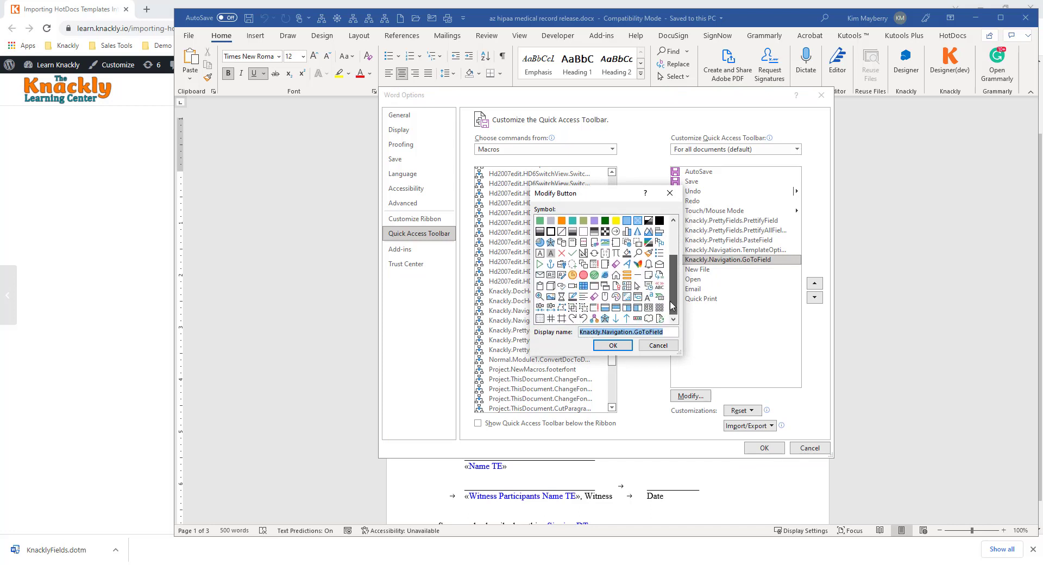
click(553, 319)
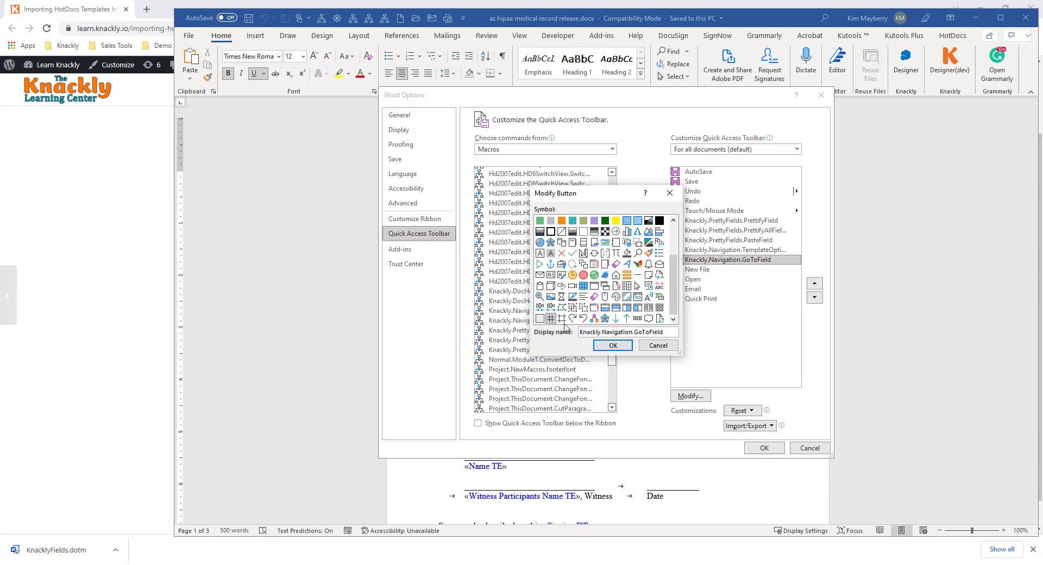
click(612, 346)
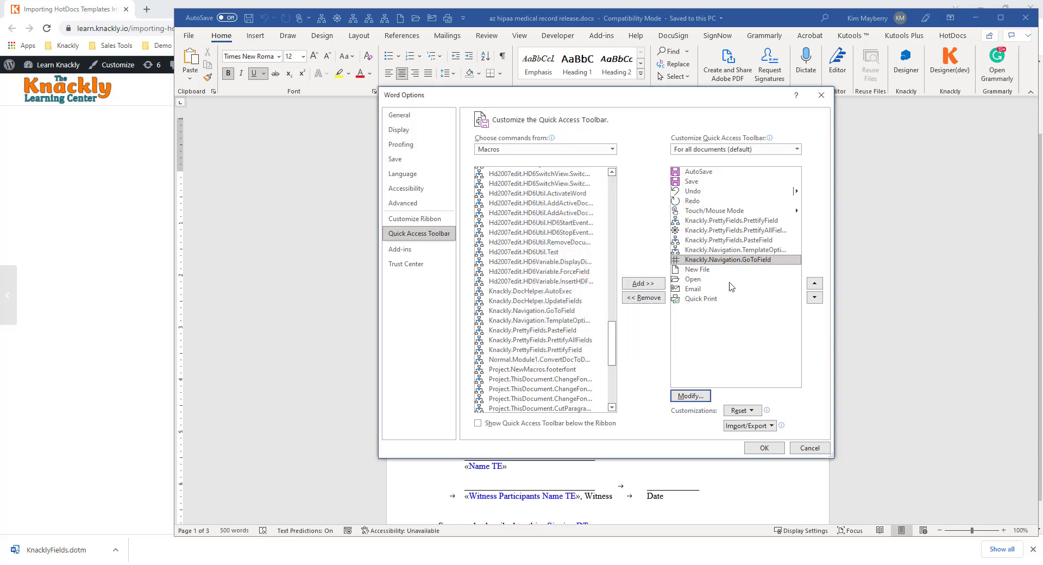
- Open the symbol choices for the Knackly.Navigation template options command, dismissing the mail notification
click(751, 250)
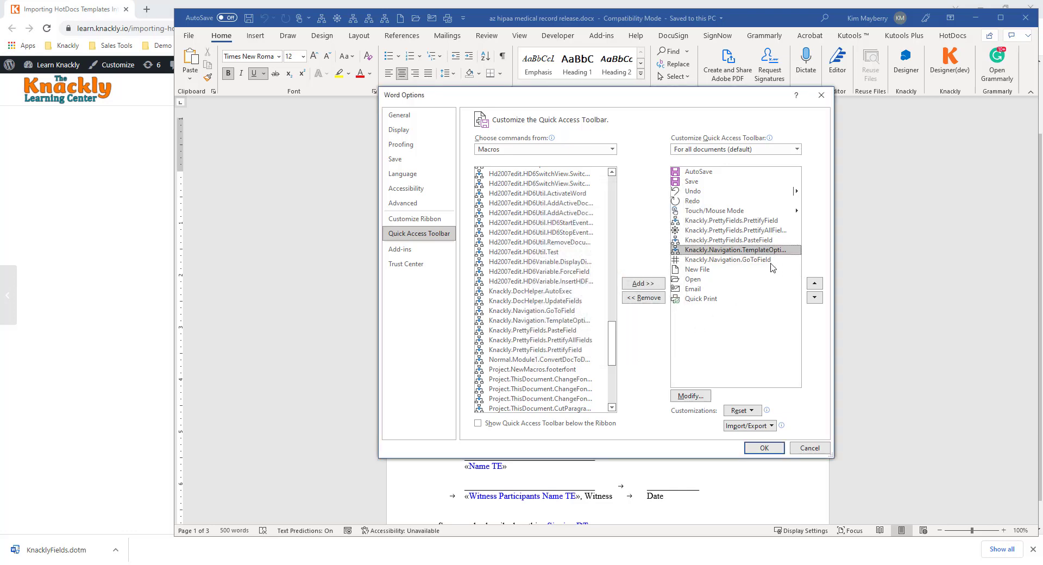
click(689, 396)
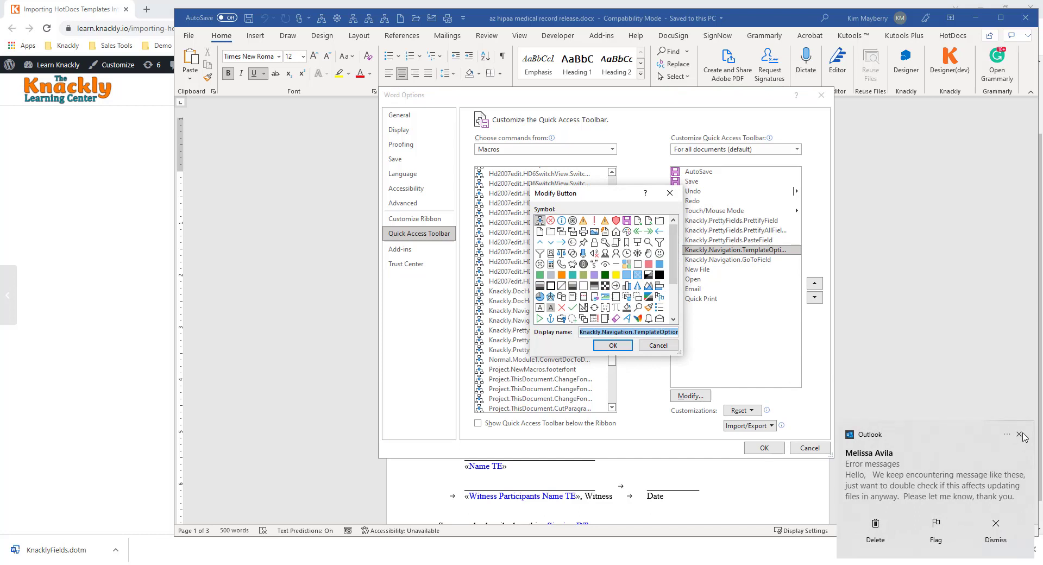
click(1019, 435)
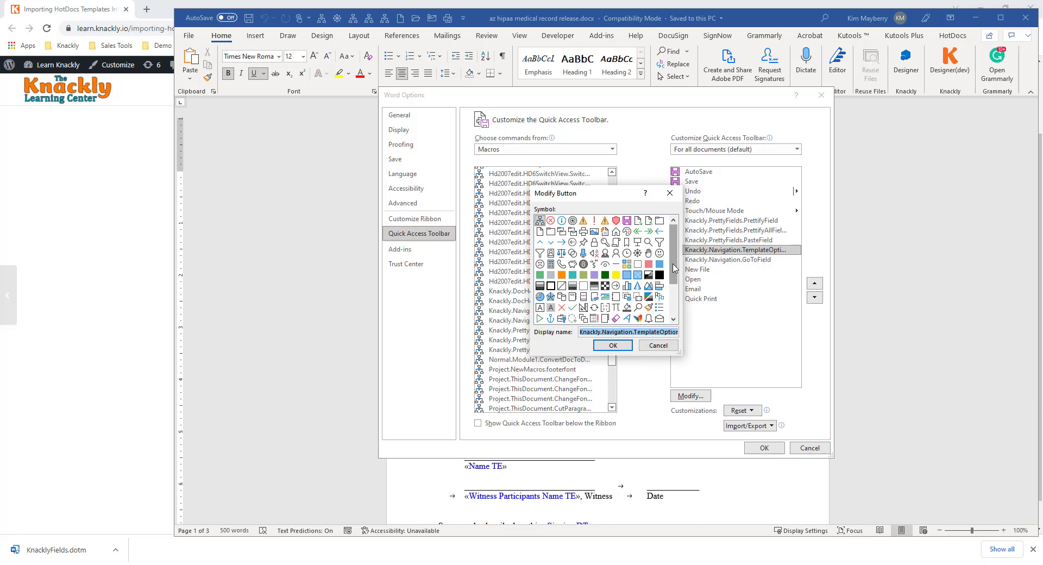
click(673, 267)
drag(674, 267, 673, 281)
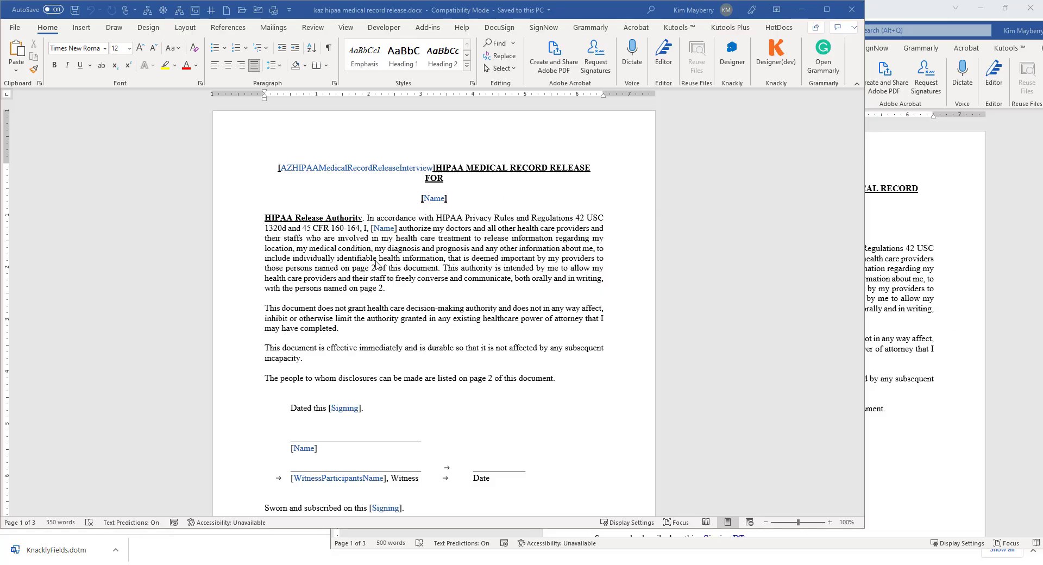
- Set the Knackly template options to use plain text for Knackly fields and to keep text in fields as typed
click(383, 228)
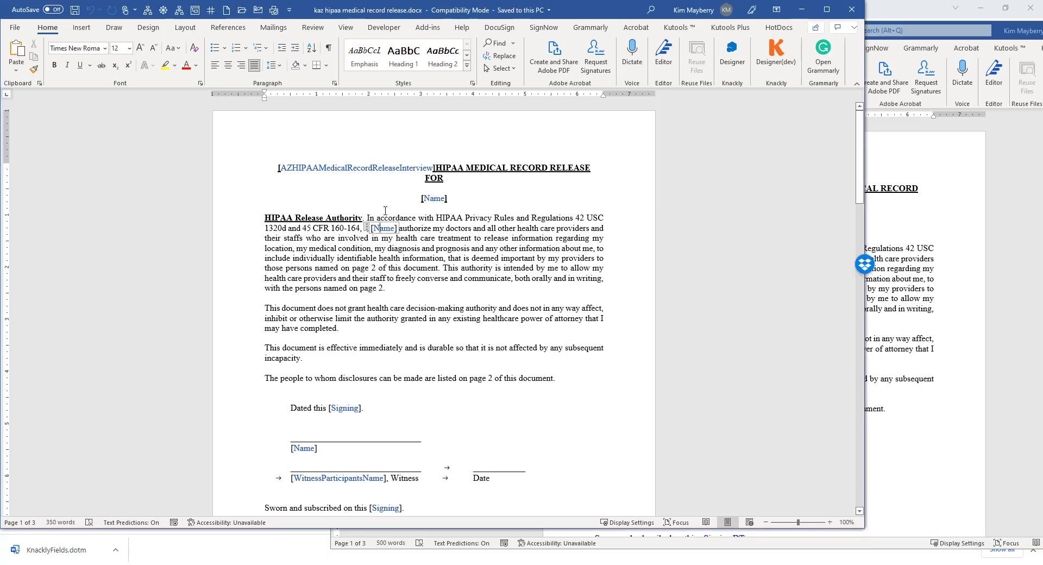
click(361, 168)
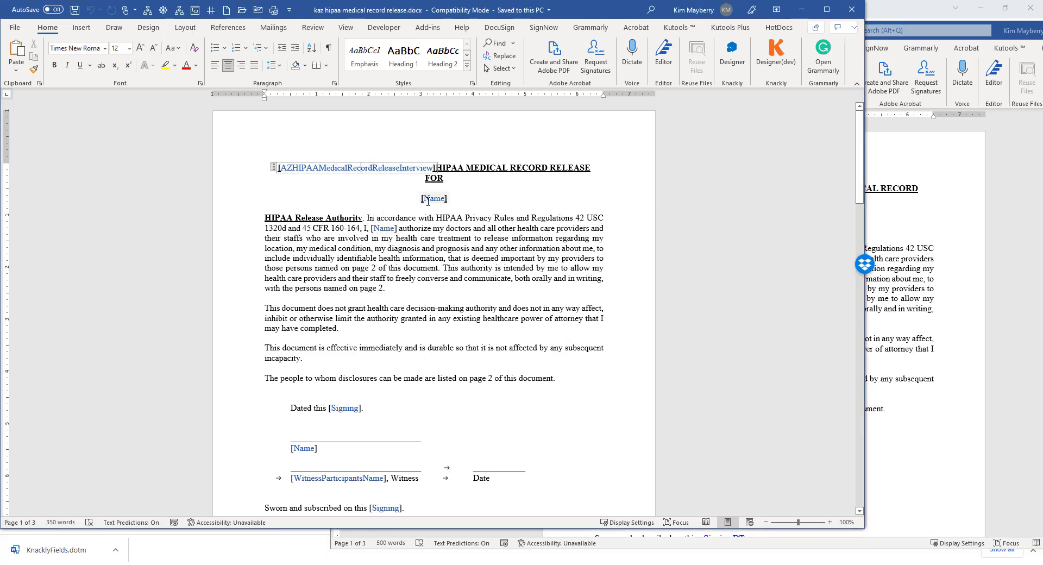
click(431, 200)
click(388, 228)
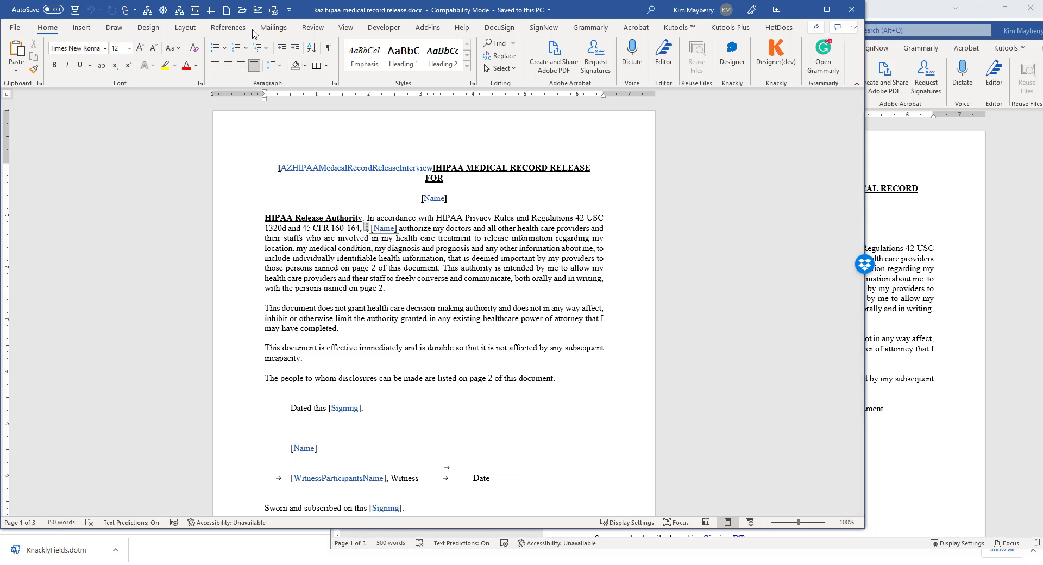
click(195, 11)
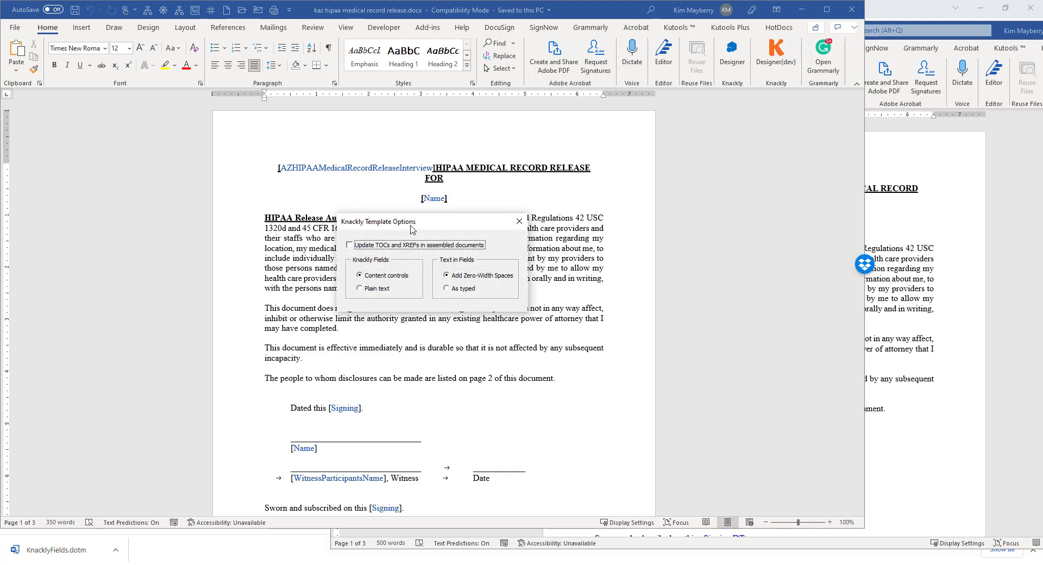
click(373, 289)
click(448, 288)
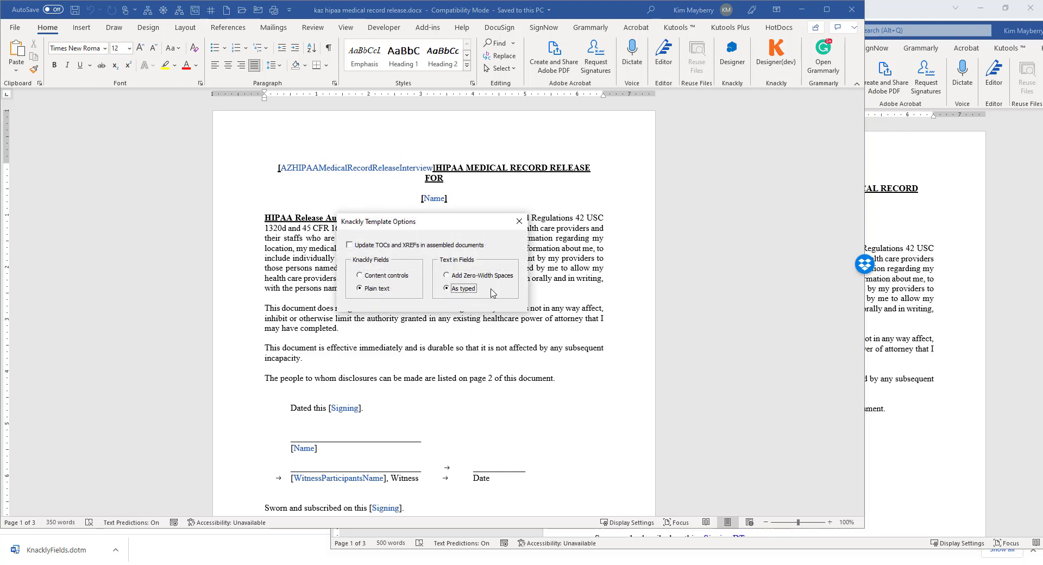
key(Return)
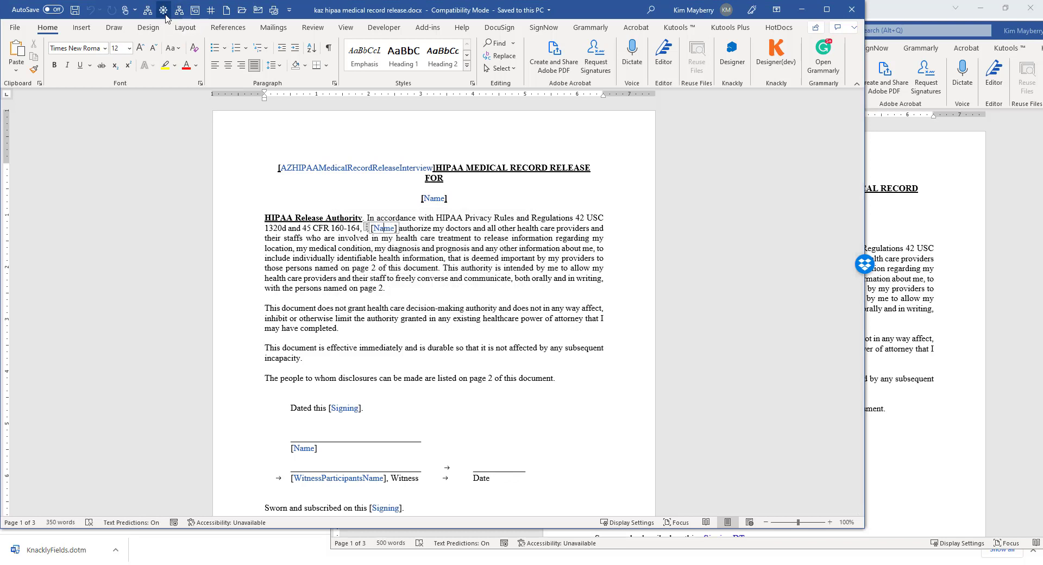
- Convert all content controls to plain-text fields and refresh the highlighting on existing plain-text fields, dismissing the runtime error
click(165, 15)
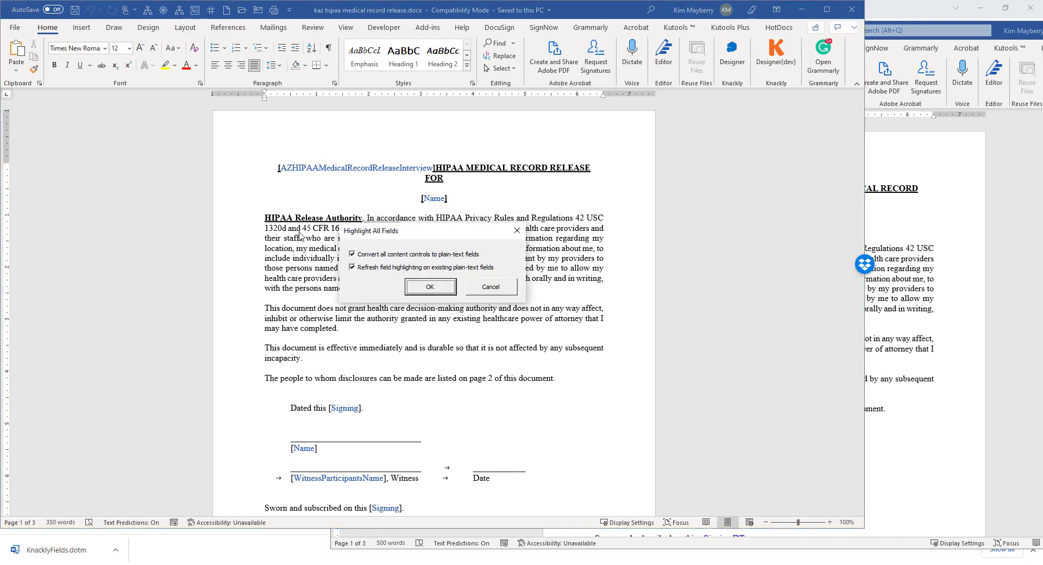
click(446, 288)
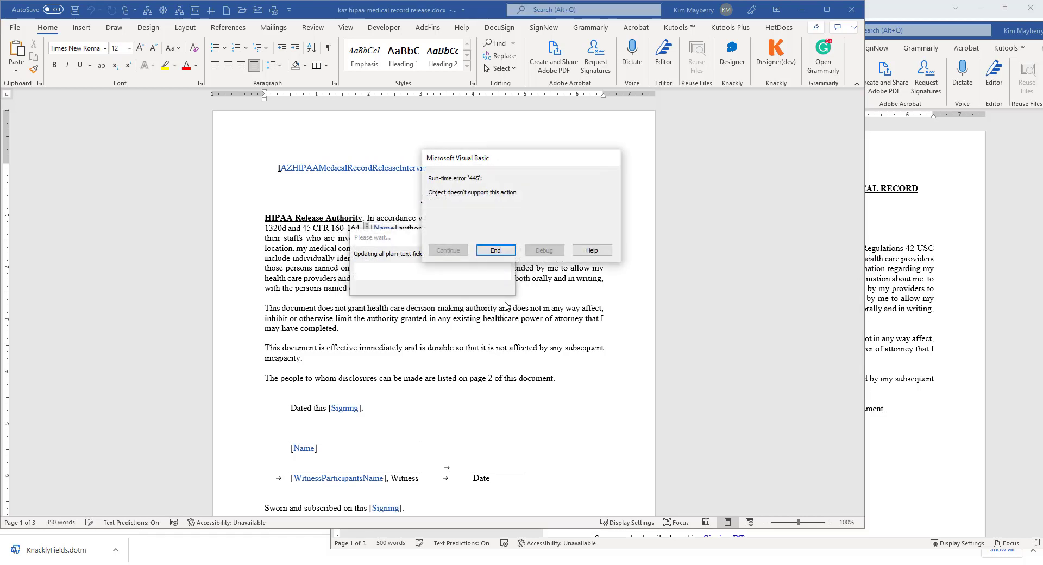
click(500, 253)
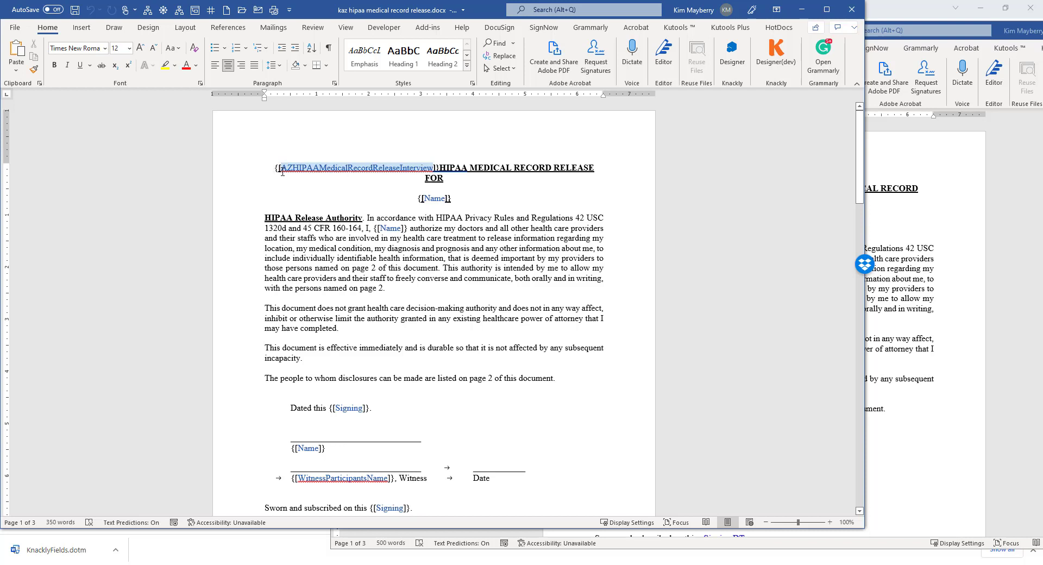
- Delete the AZHIPAAMedicalRecordReleaseInterview field, including its brackets, from the start of the document title
drag(281, 167, 274, 167)
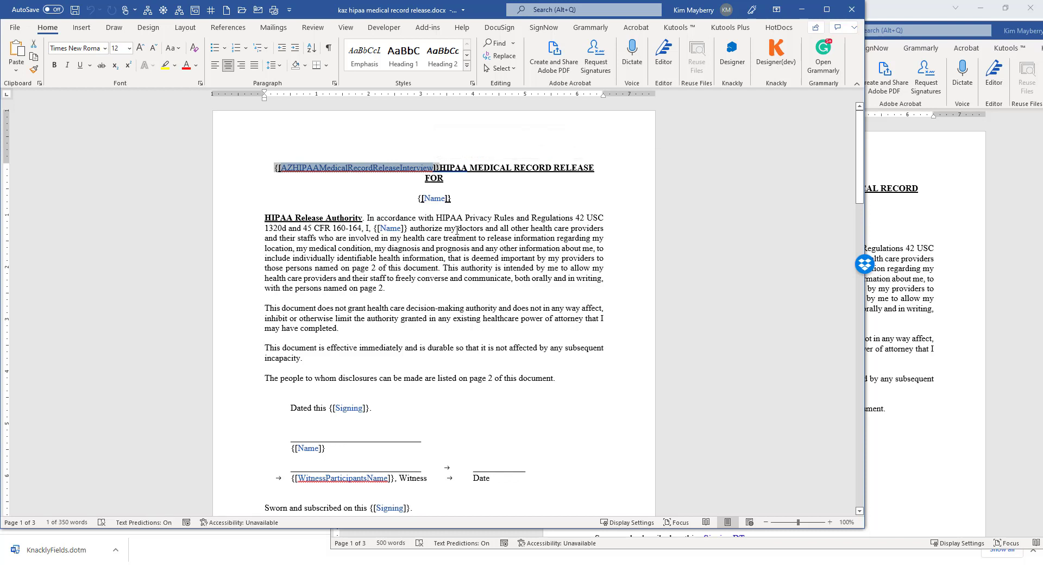
key(Delete)
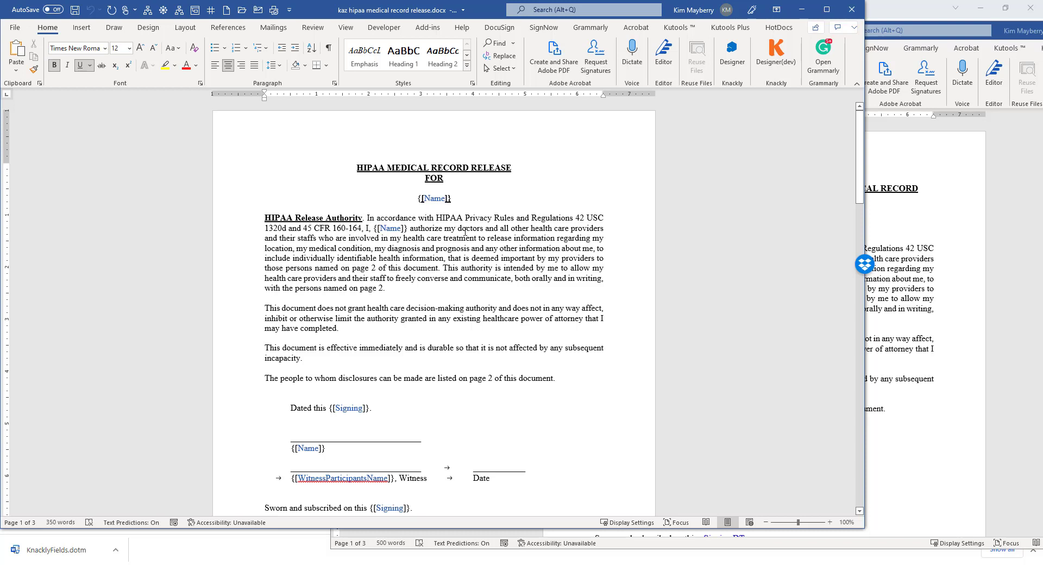
click(441, 200)
- Insert {[if Name]} before the "This document does not grant health care decision-making authority" paragraph and {[endif]} on the line after it
scroll(445, 254, down, 3)
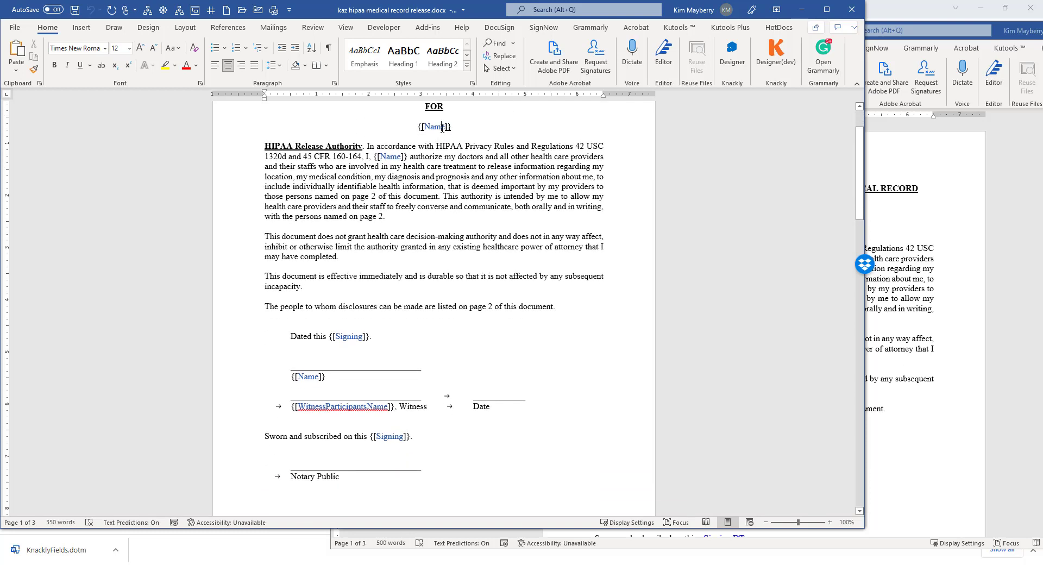
scroll(442, 309, down, 2)
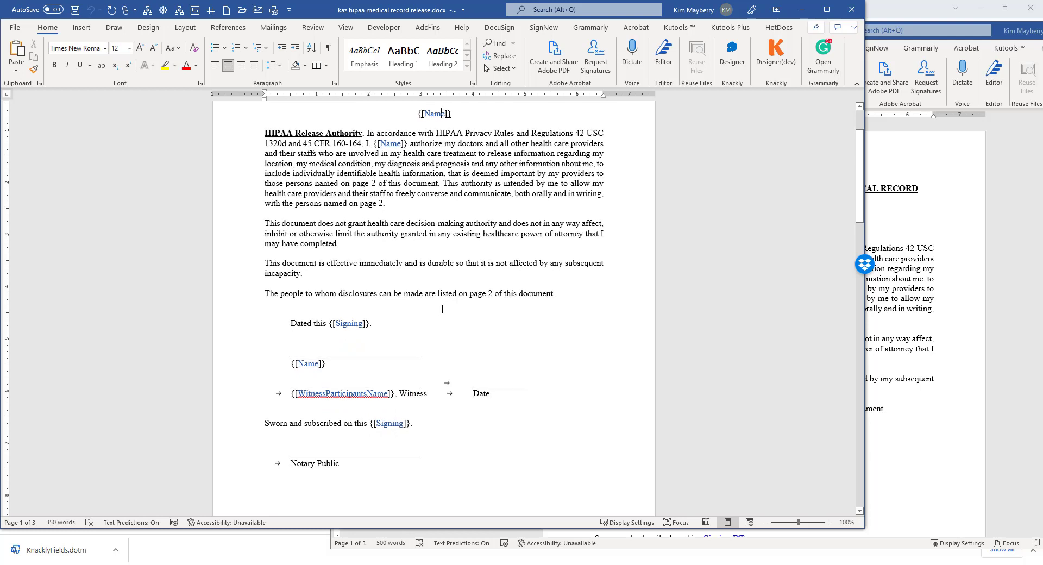
scroll(442, 309, down, 10)
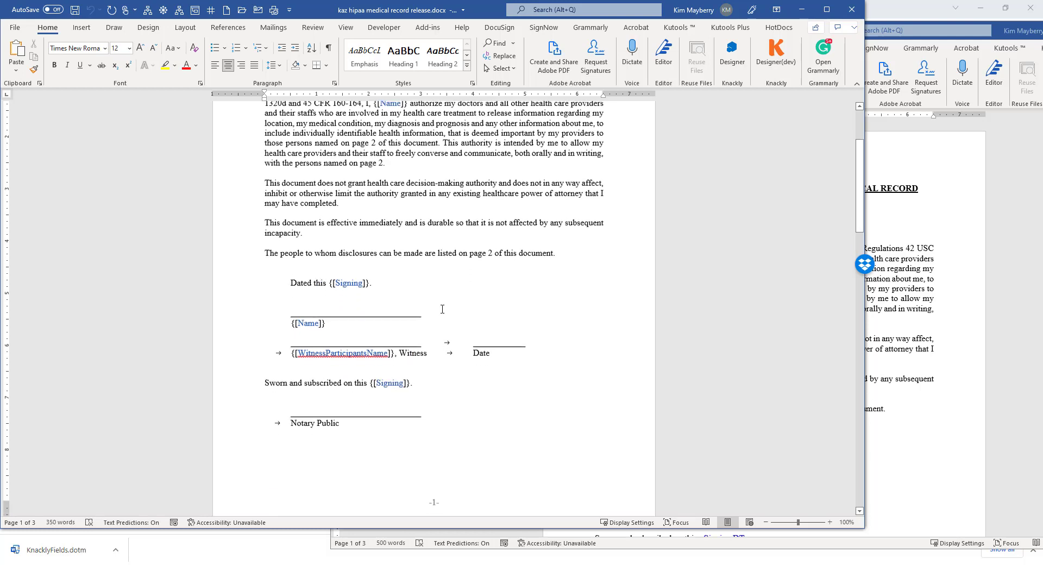
scroll(442, 309, down, 2)
scroll(437, 307, up, 15)
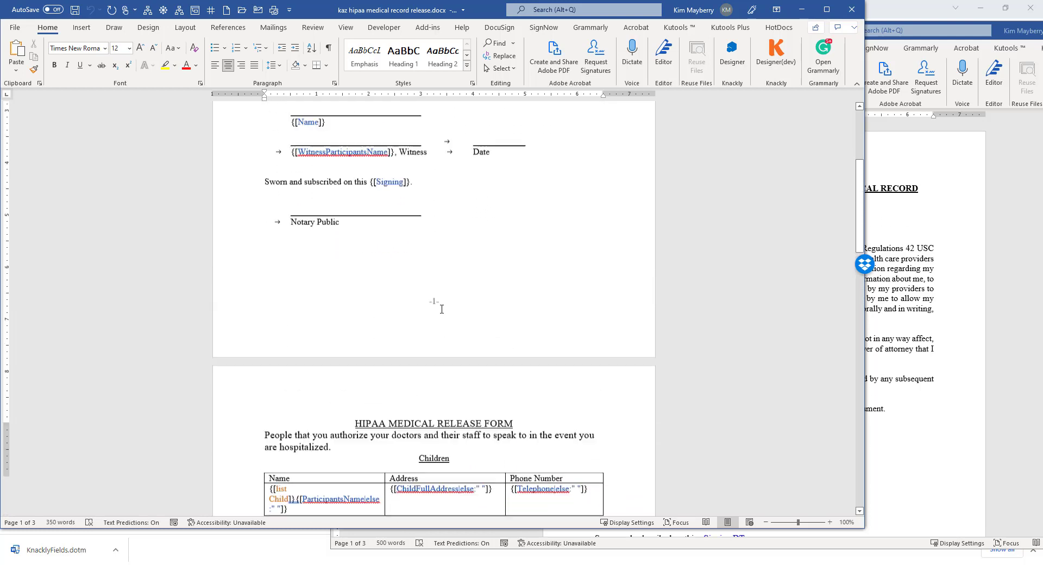
click(306, 265)
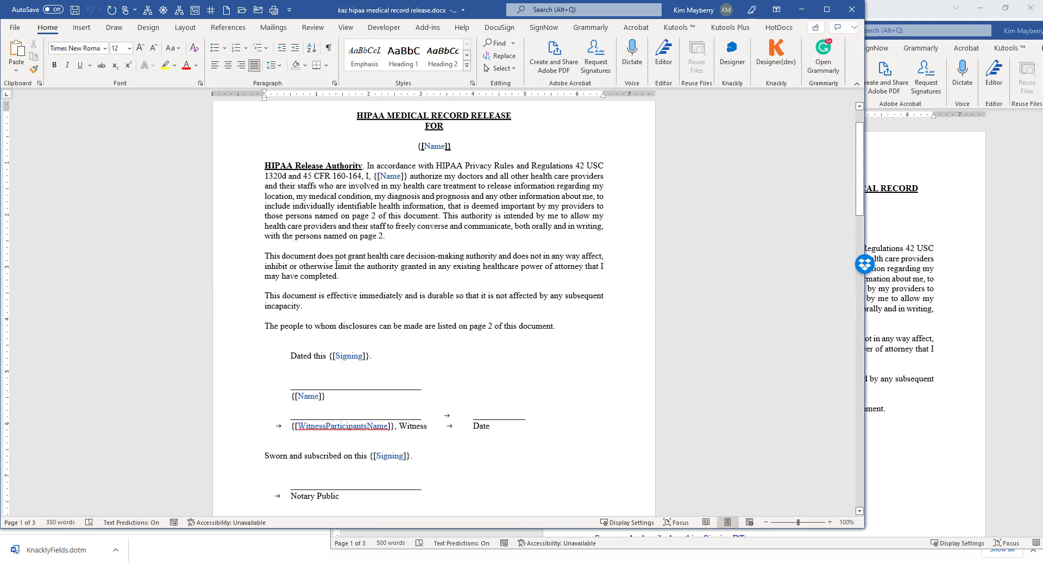
click(264, 255)
text({[if)
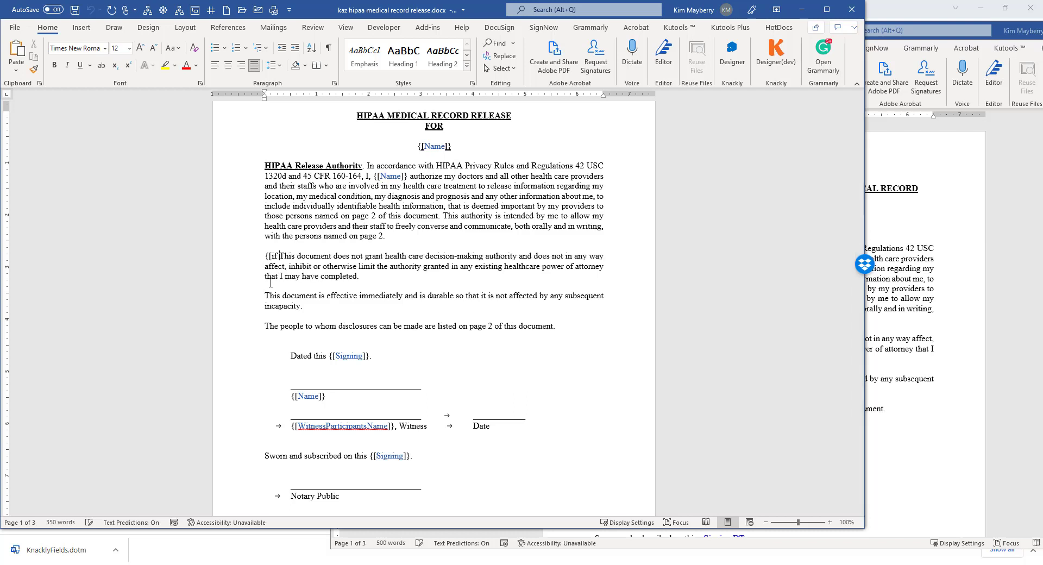
text( Nam)
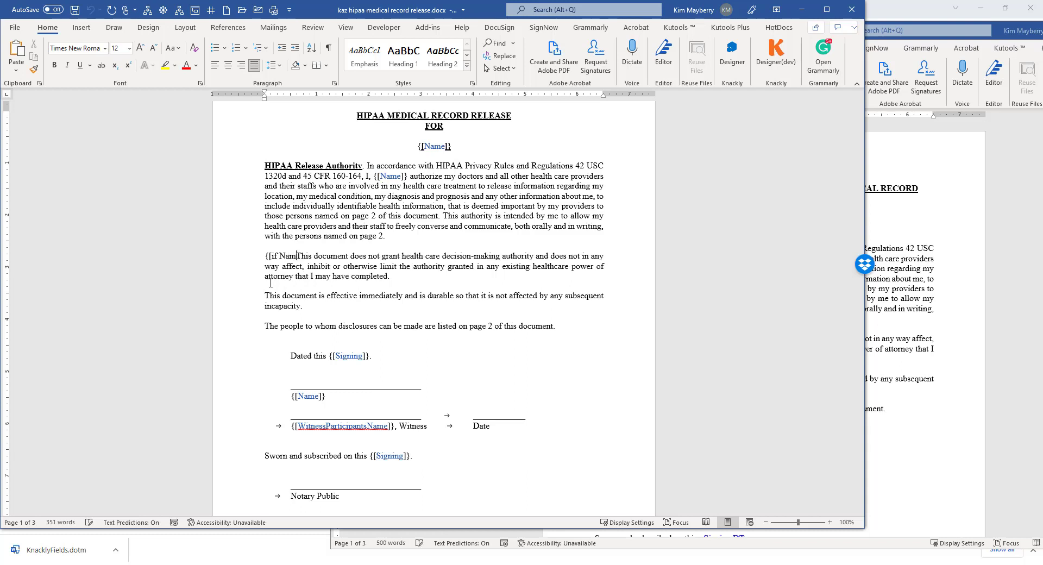
text(e])
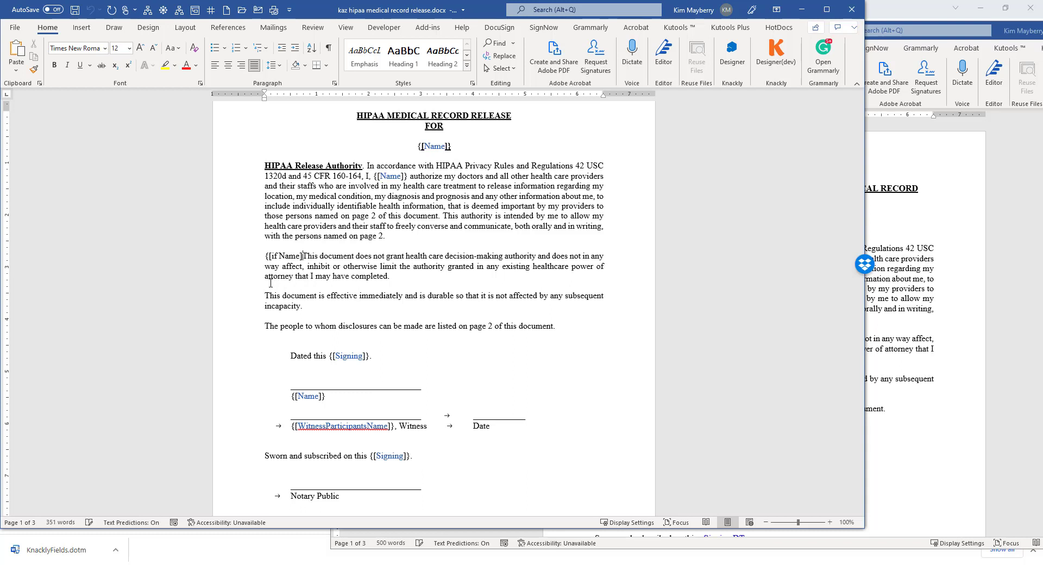
text(})
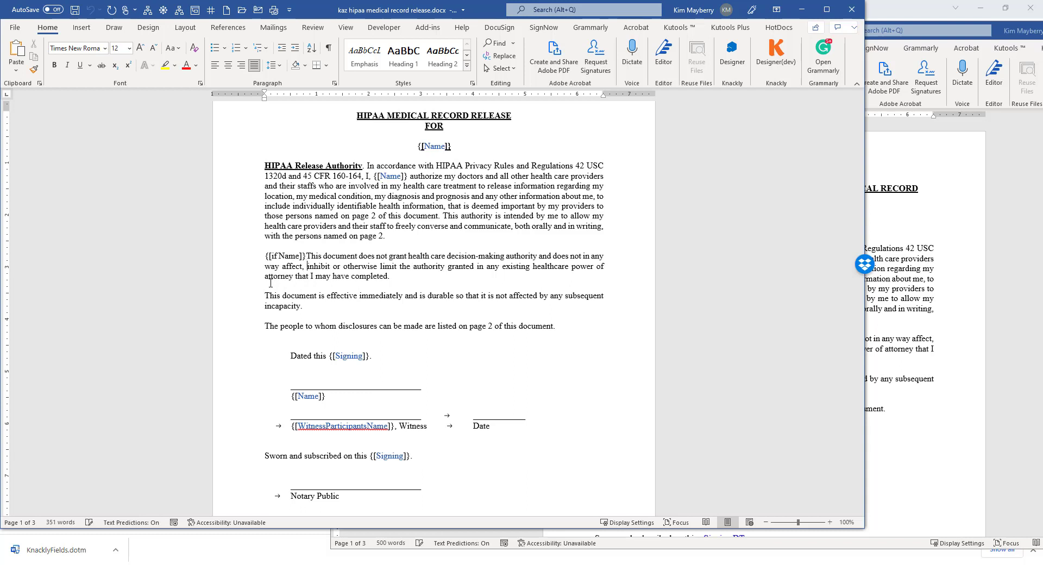
text({[endif]})
- Pull {[endif]} up to directly follow "may have completed." and add a blank line after it
scroll(277, 277, up, 1)
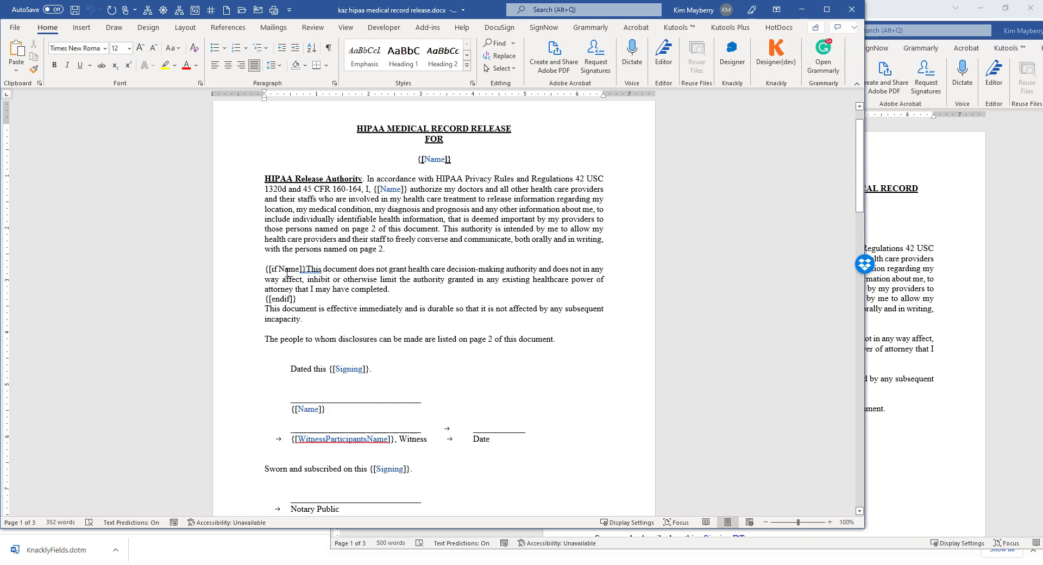
click(392, 292)
key(Delete)
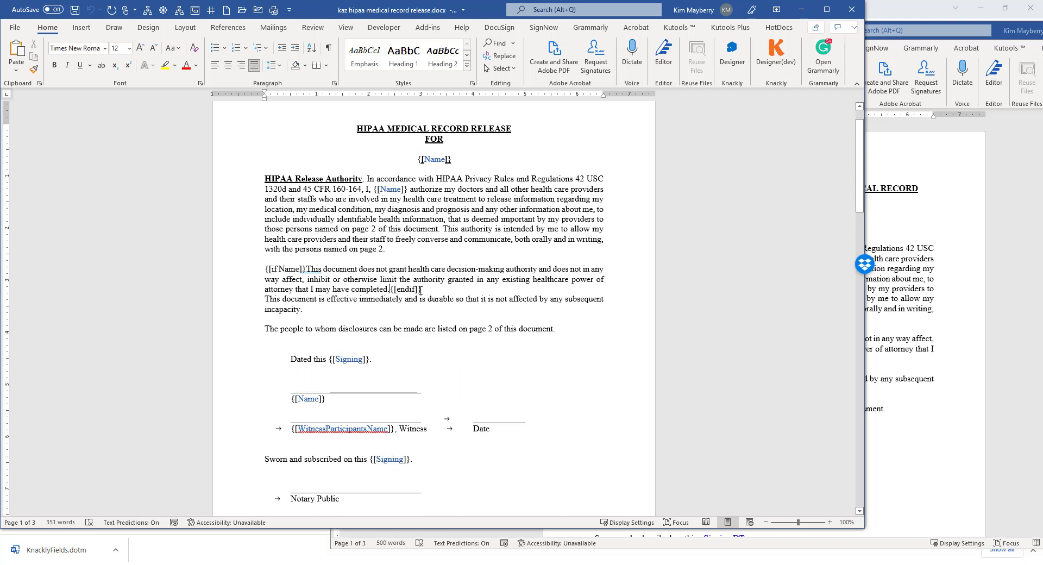
click(420, 291)
key(Return)
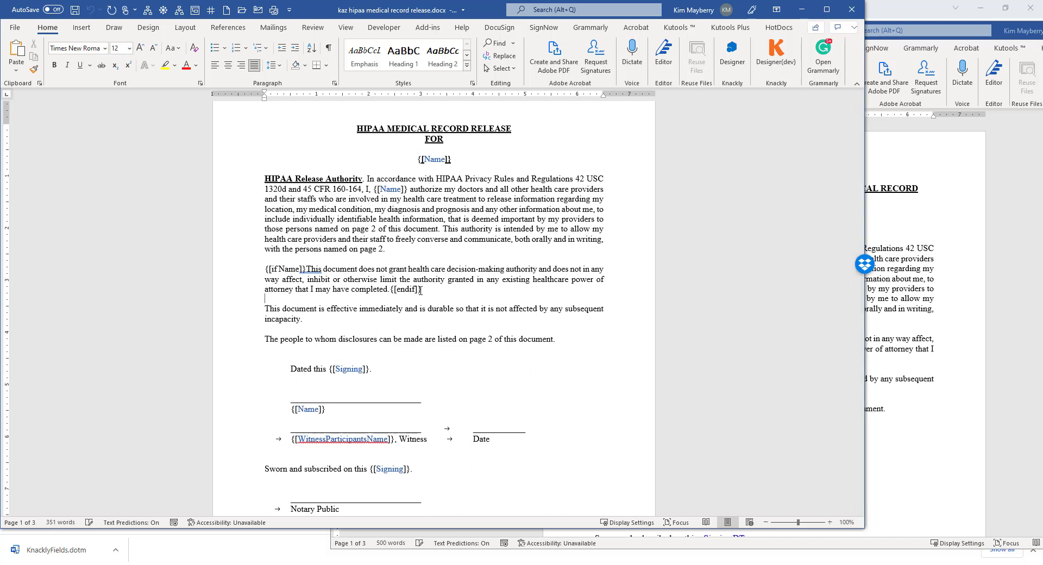
- Show the formatting marks and place {[endif]} and {[if Name]} each on its own line around the paragraph
click(329, 49)
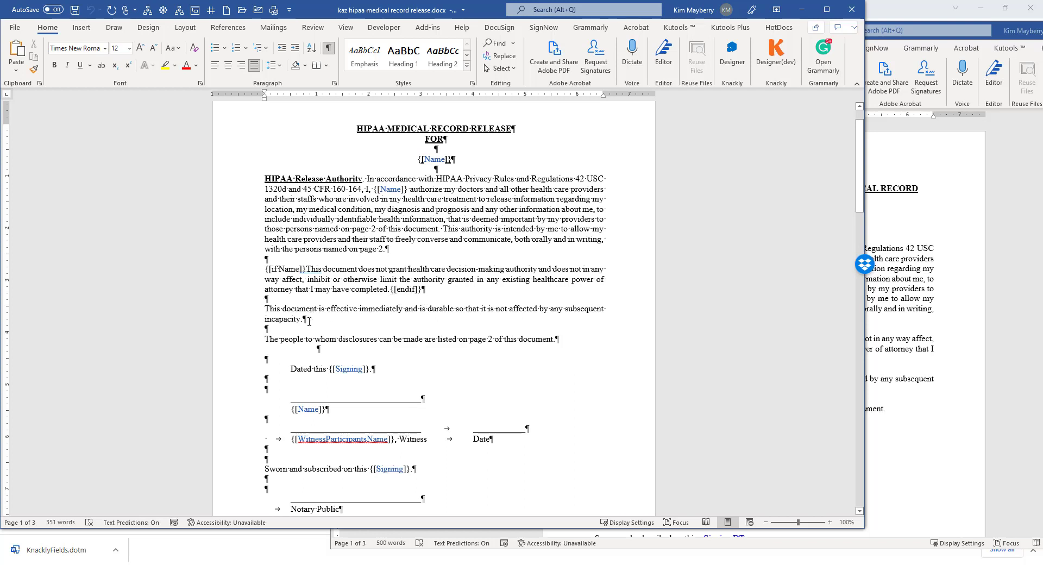
click(390, 289)
key(Return)
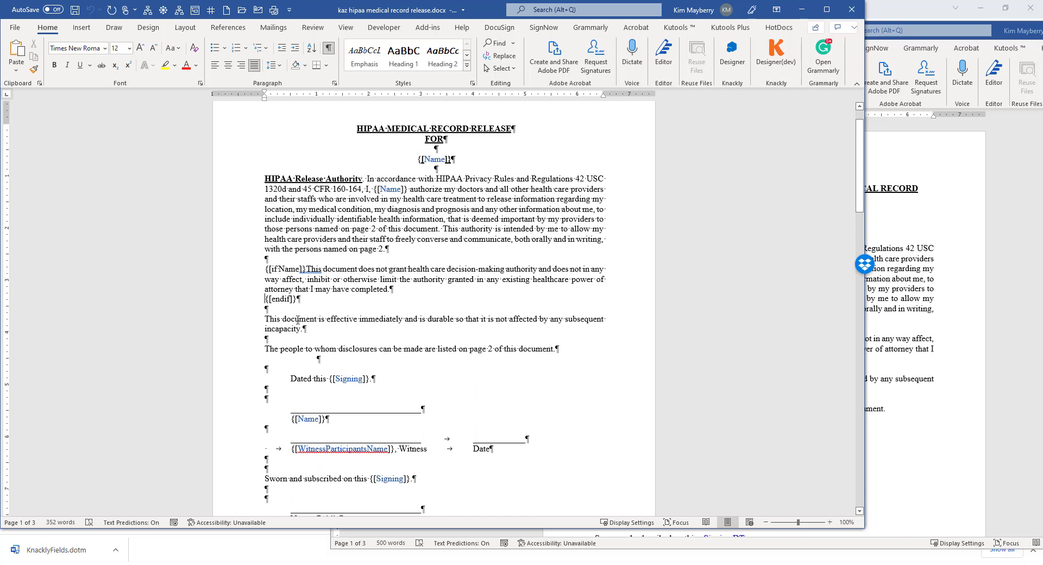
click(307, 269)
key(Return)
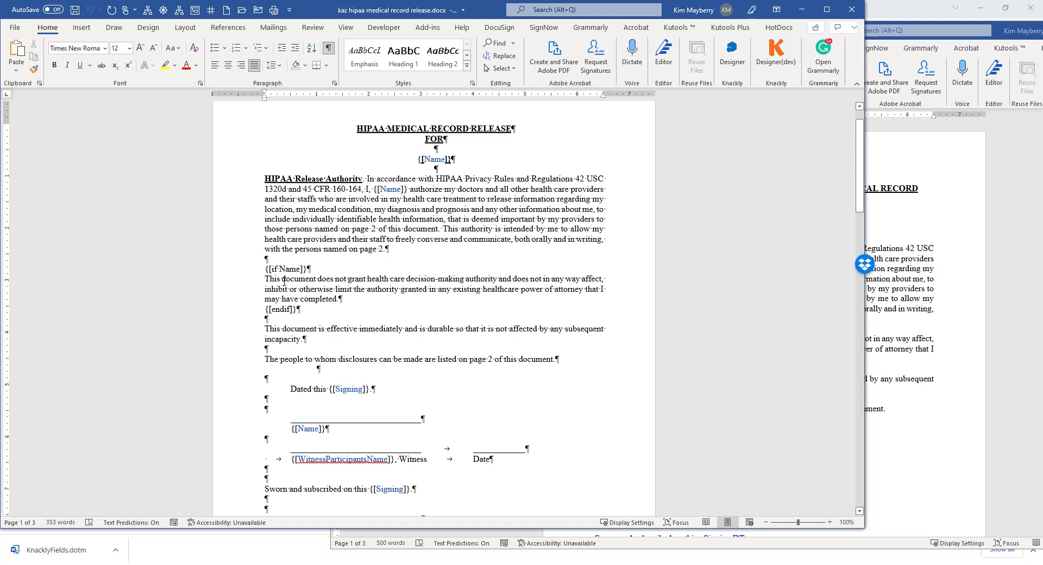
- Examine the table properties and the automatic resize option of the Children table on page 2, leaving without changes
scroll(618, 366, down, 4)
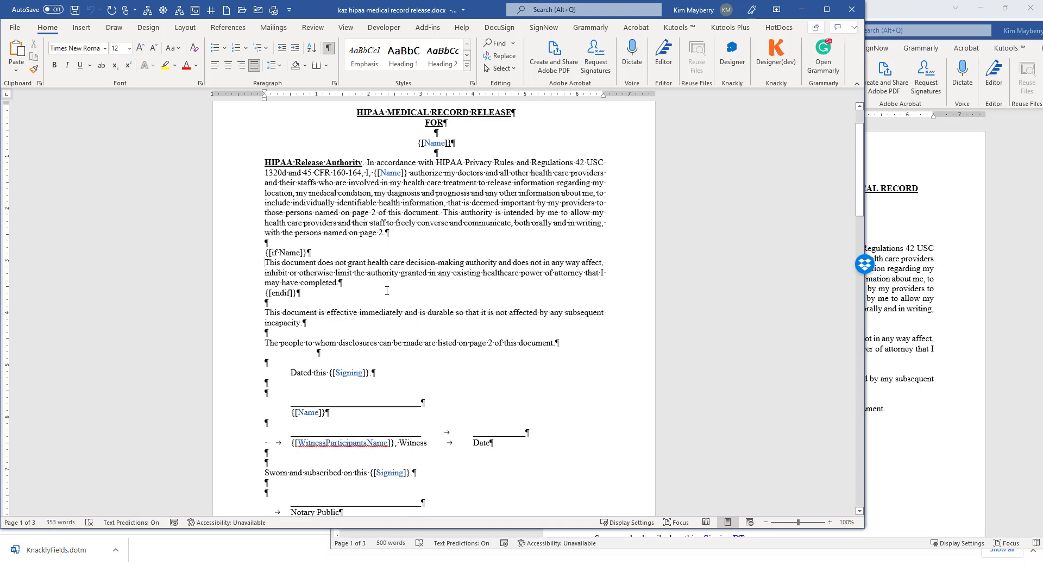
scroll(618, 366, down, 6)
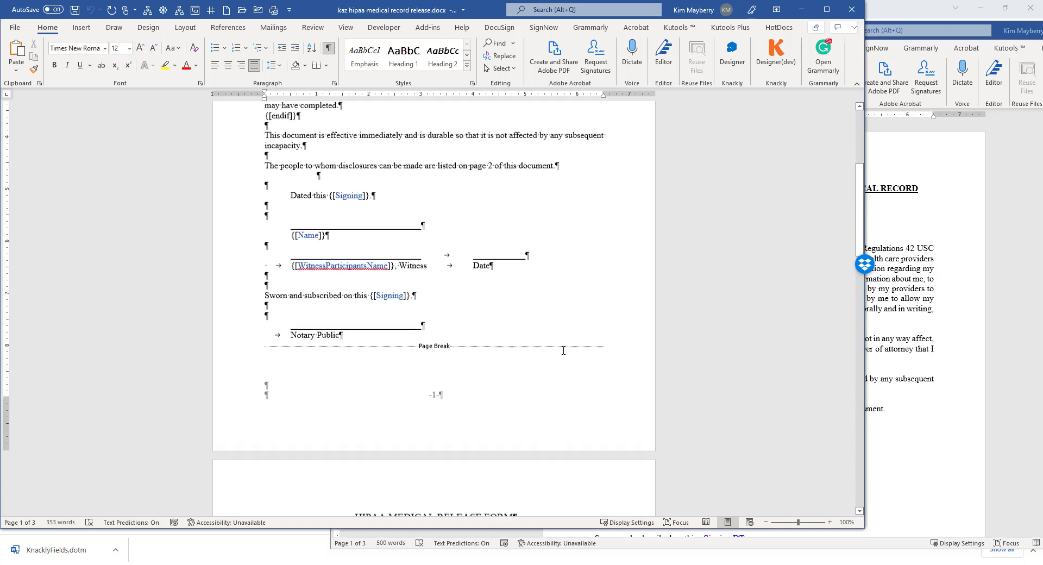
scroll(425, 315, down, 8)
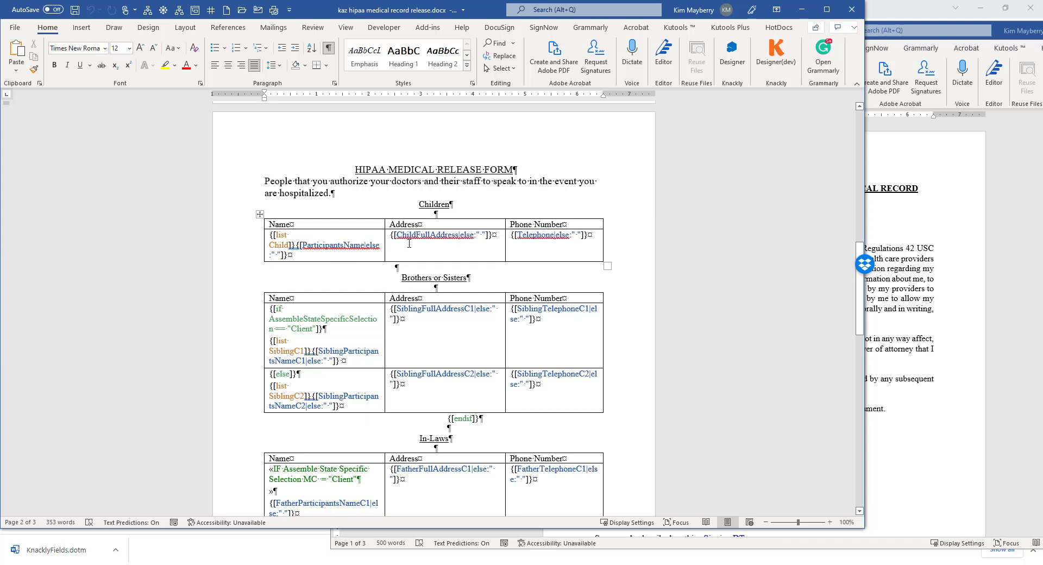
click(259, 214)
right_click(260, 214)
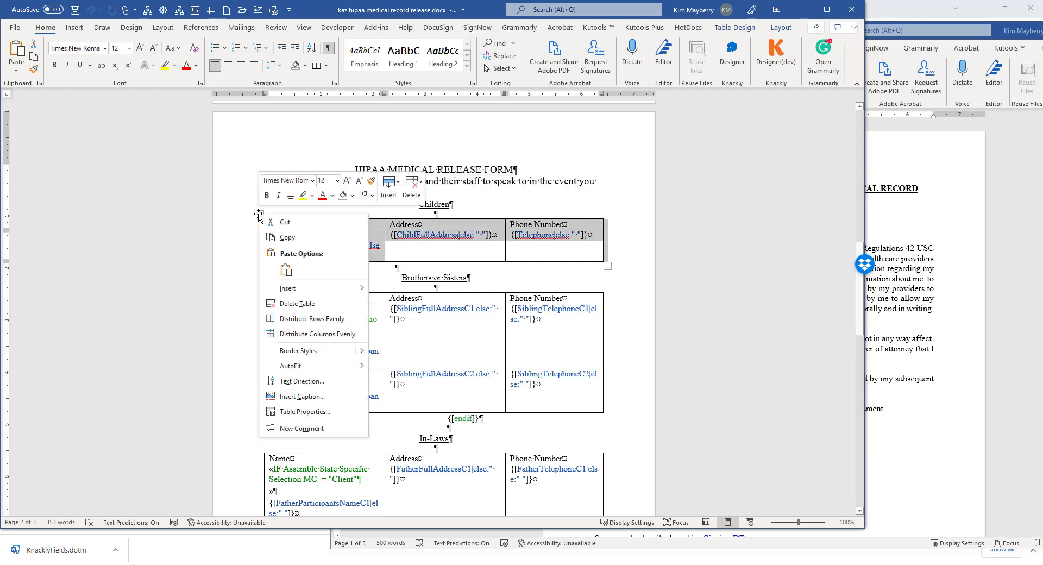
click(304, 411)
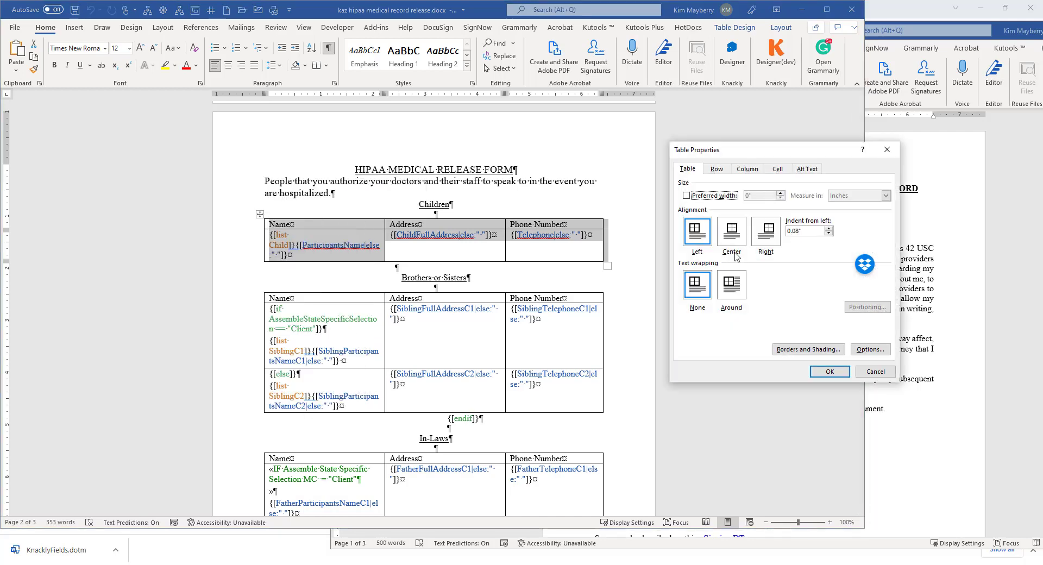
click(869, 349)
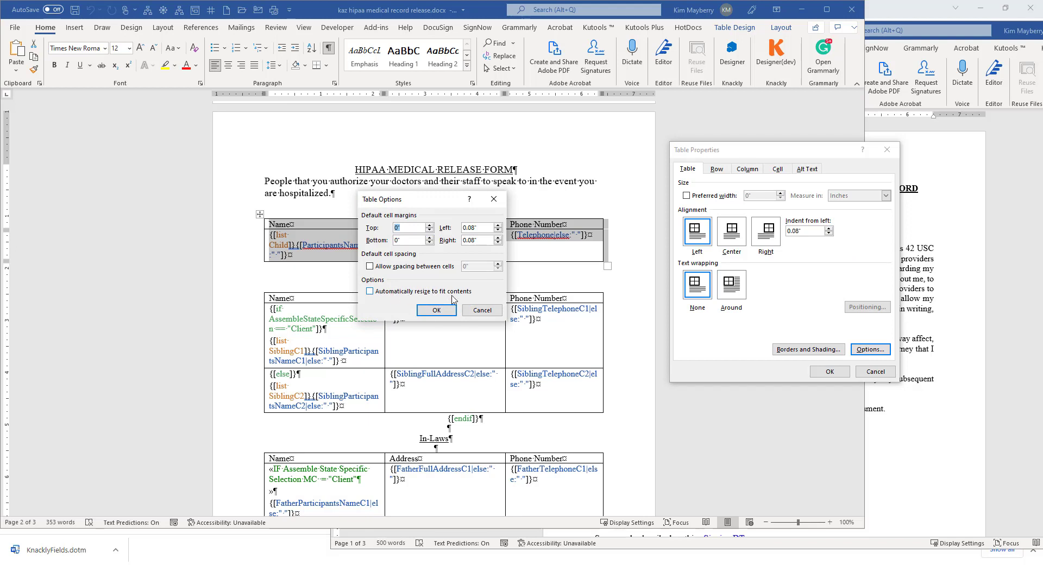
click(482, 310)
click(875, 371)
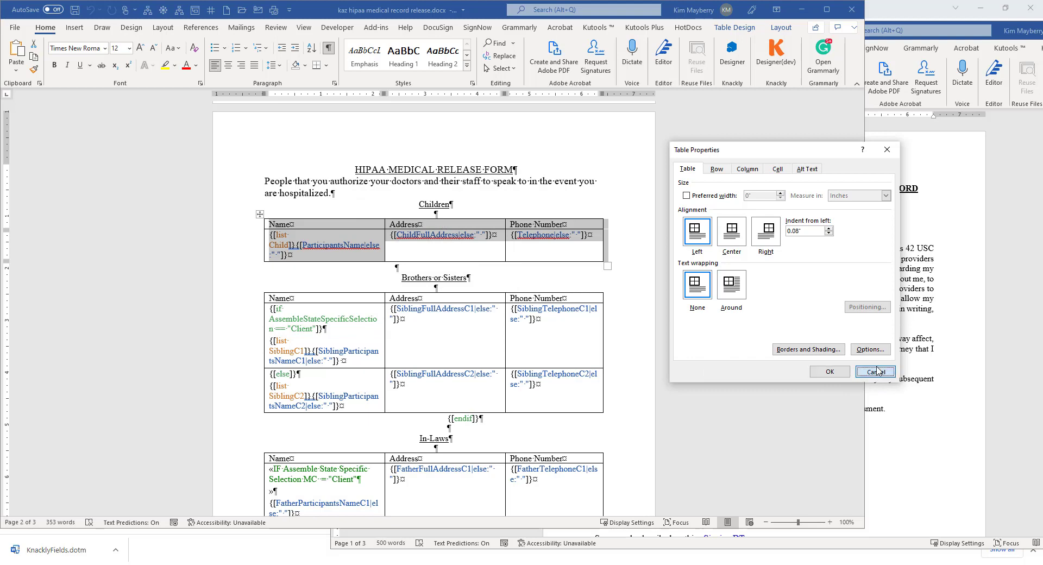
- Split the Children table between its header row and the field row
click(286, 242)
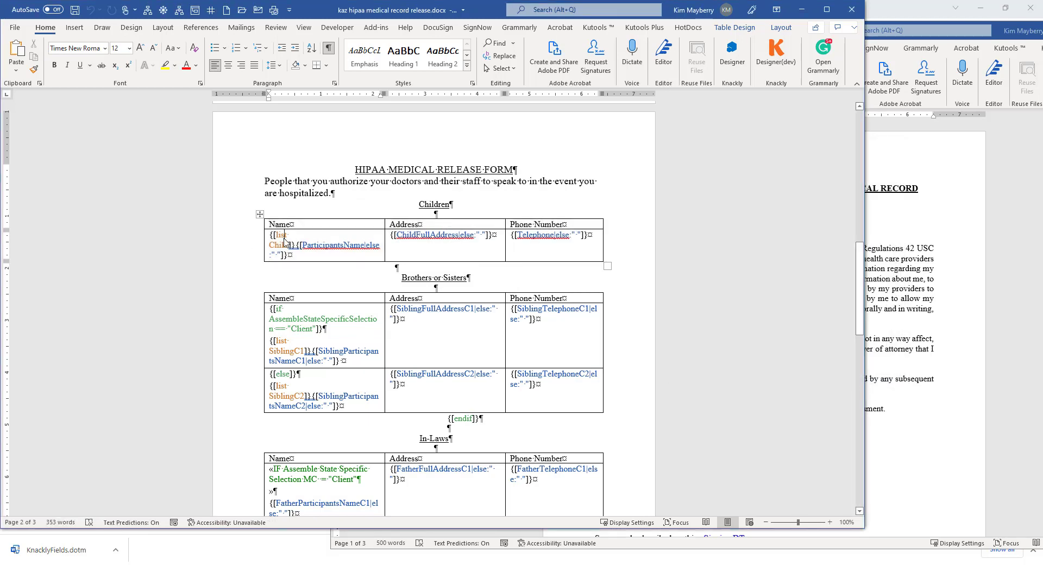
click(774, 28)
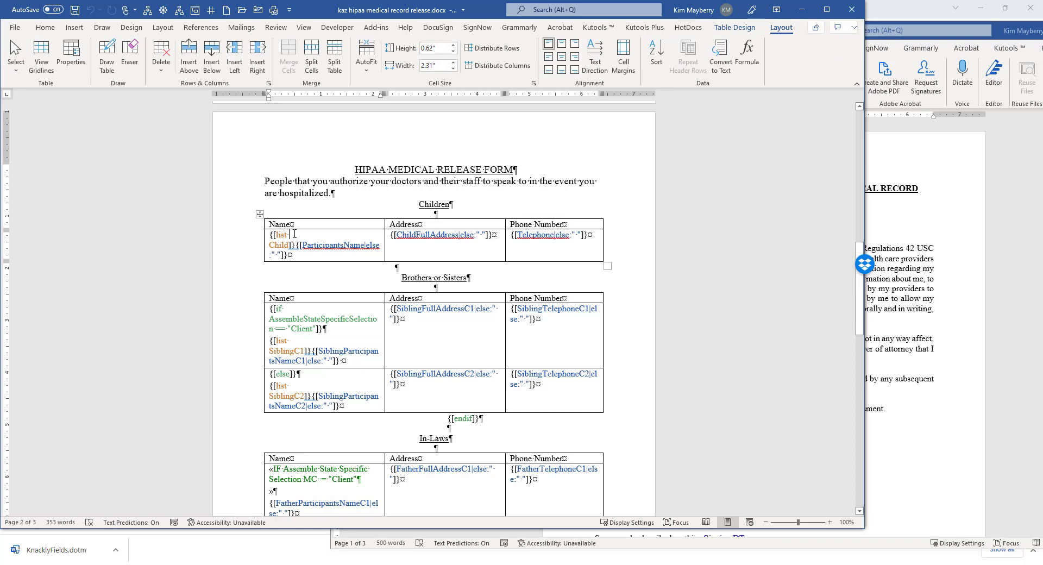
click(334, 55)
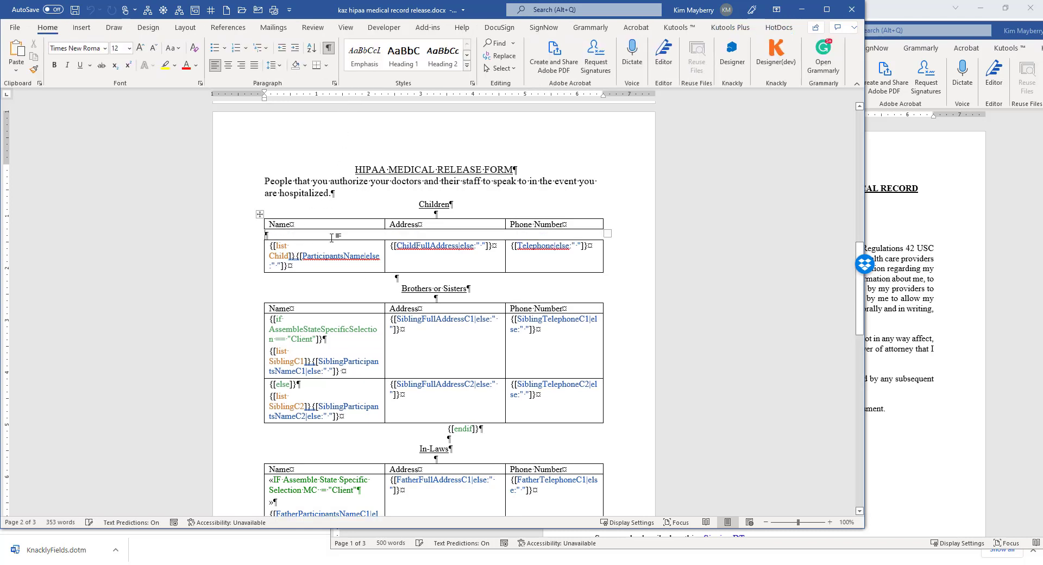
- Move {[list Child]} from the Name cell to the line between the split Children tables, and add {[endlist]} below the field row
mouse_move(296, 256)
mouse_down()
mouse_move(276, 245)
mouse_move(296, 259)
mouse_up()
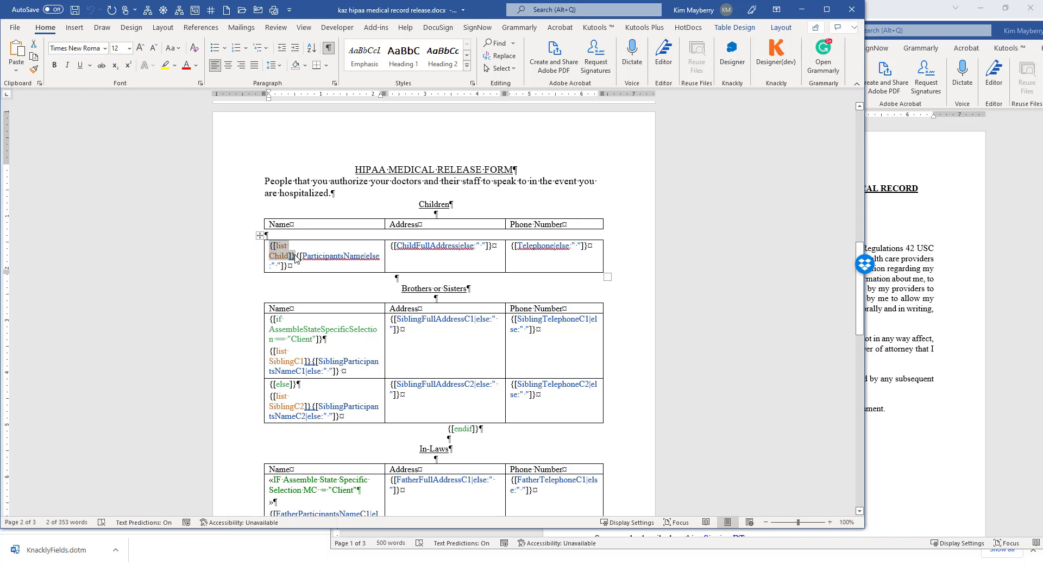
key(ctrl+x)
click(284, 235)
key(ctrl+v)
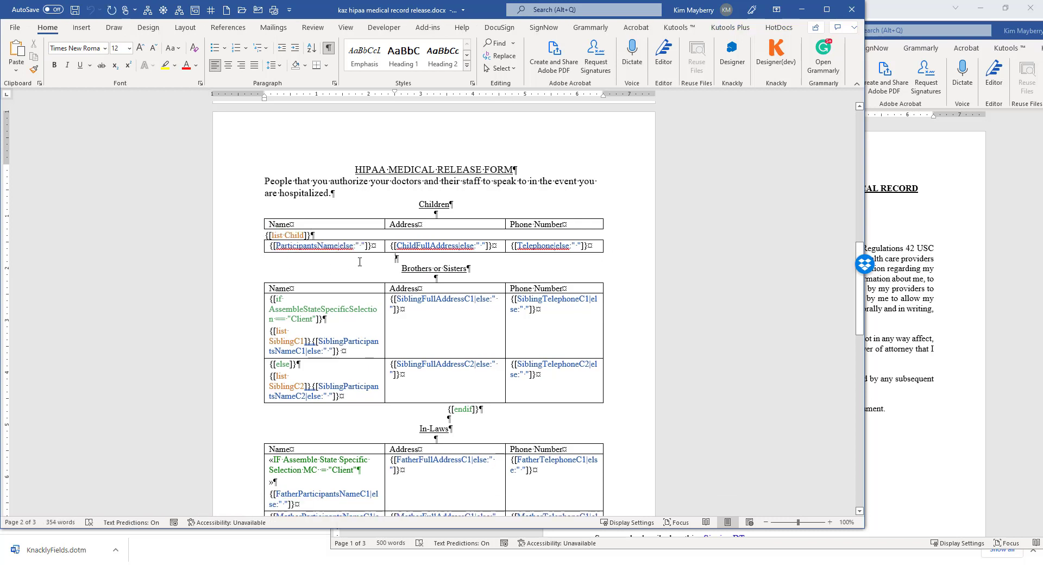
text({[e)
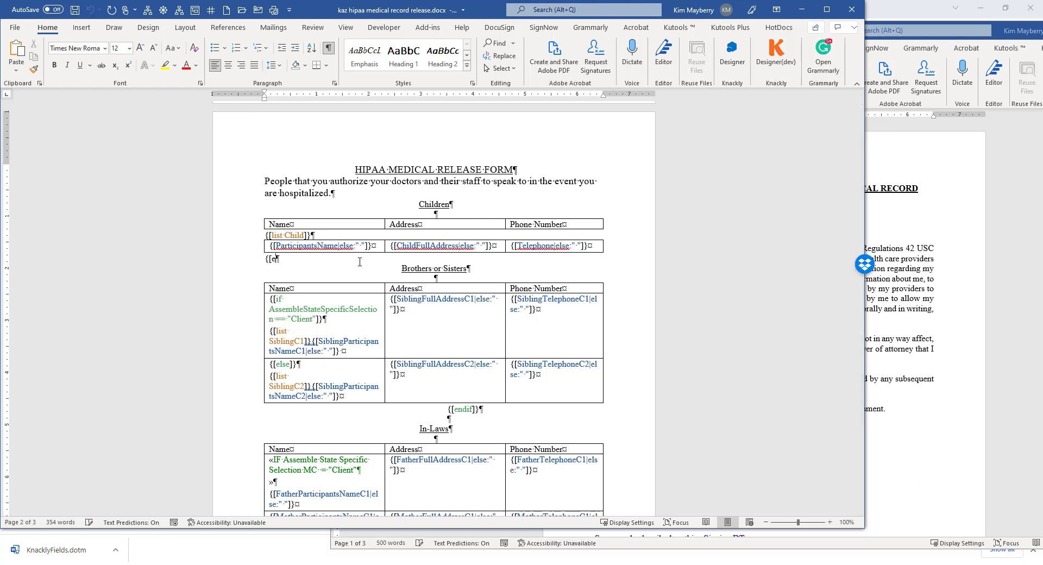
text(ndlist]})
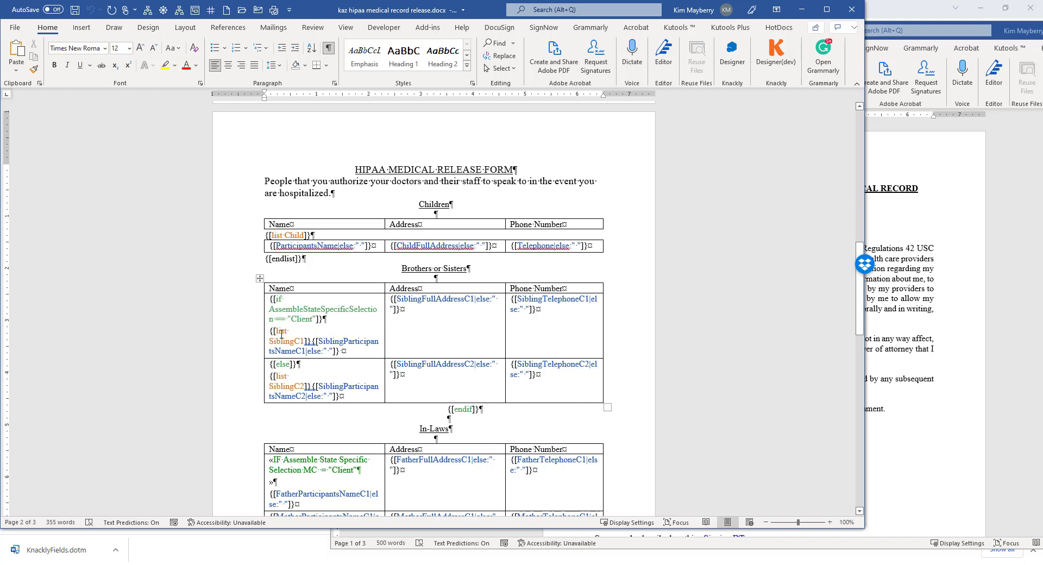
- Split the Brothers or Sisters table directly below its header row
right_click(297, 301)
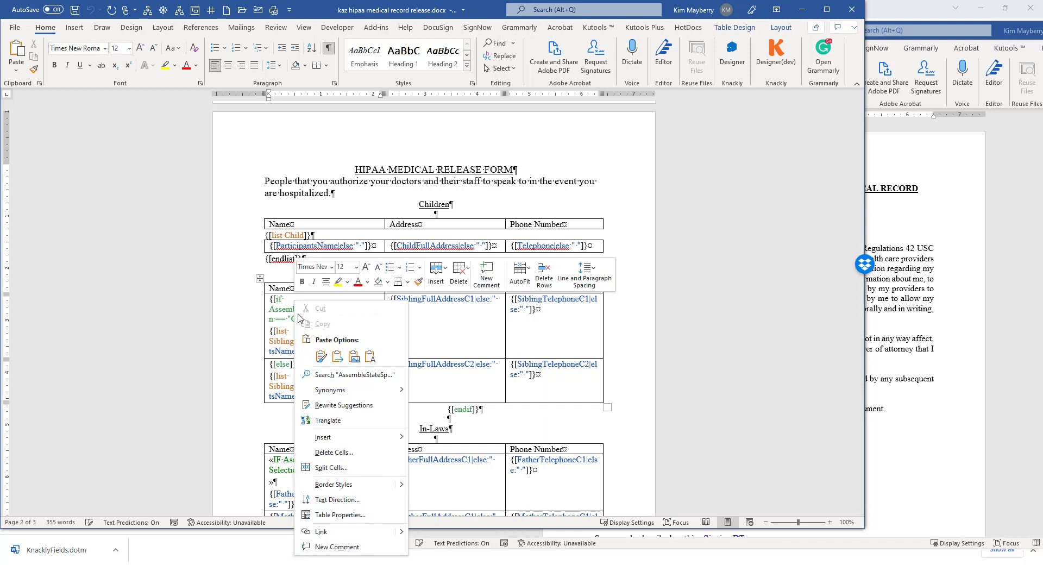
click(784, 30)
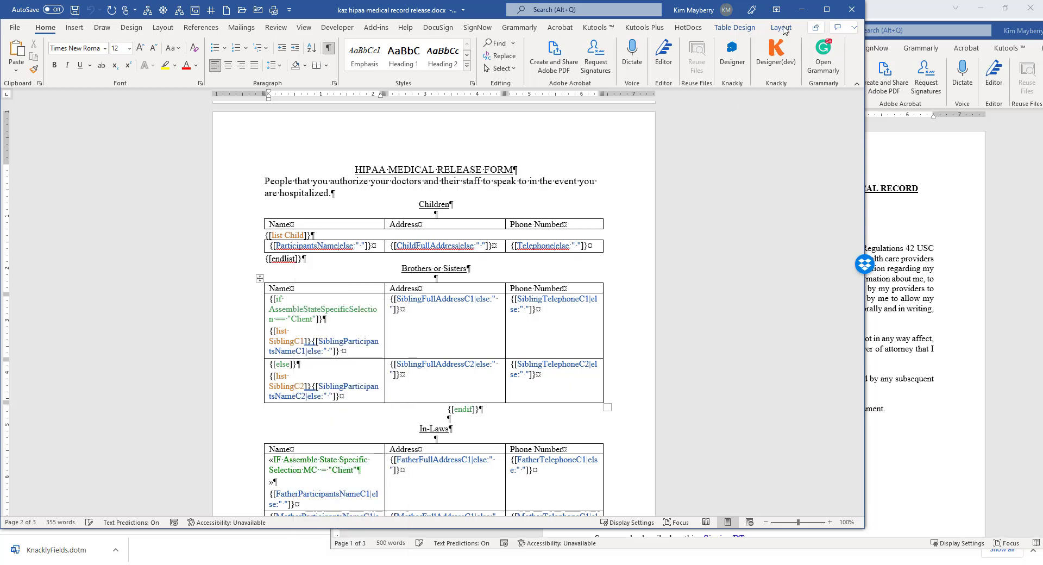
click(783, 30)
click(337, 57)
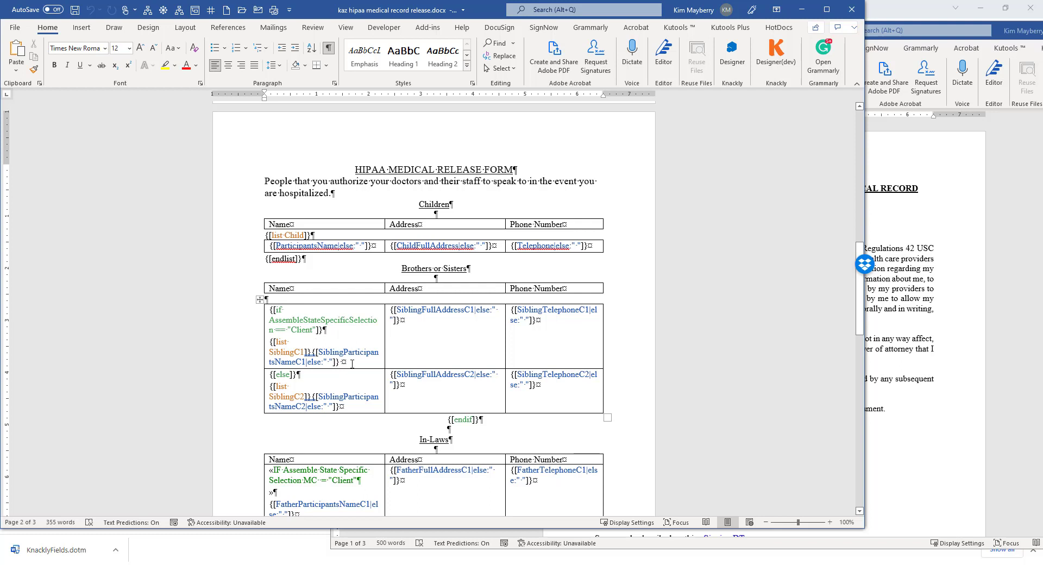
- Copy the {[if AssembleStateSpecificSelection == "Client"]} and {[list SiblingC1]} tags from the Name cell to the line under the Brothers or Sisters header row
drag(350, 363, 285, 335)
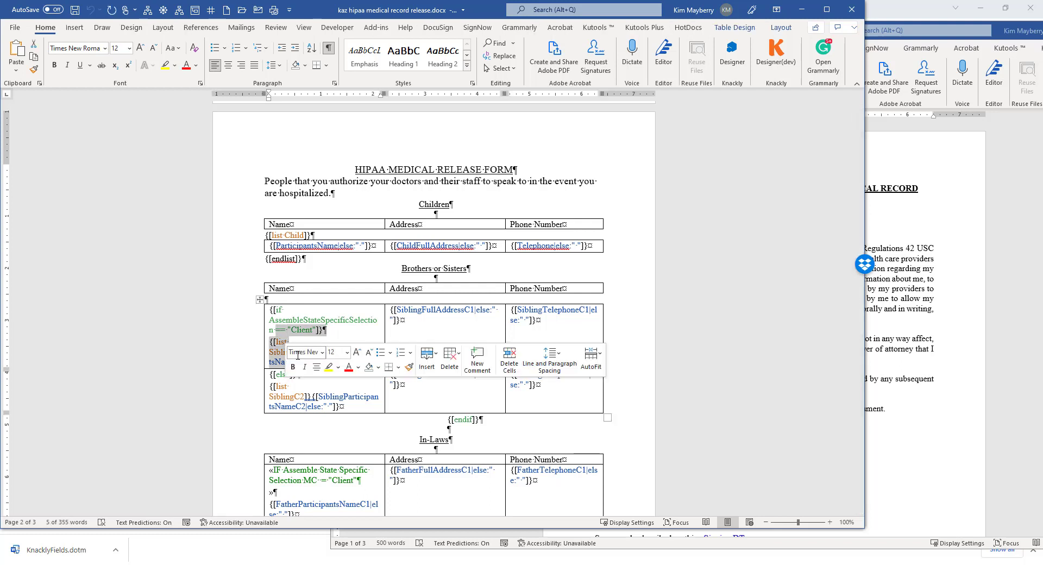
click(312, 350)
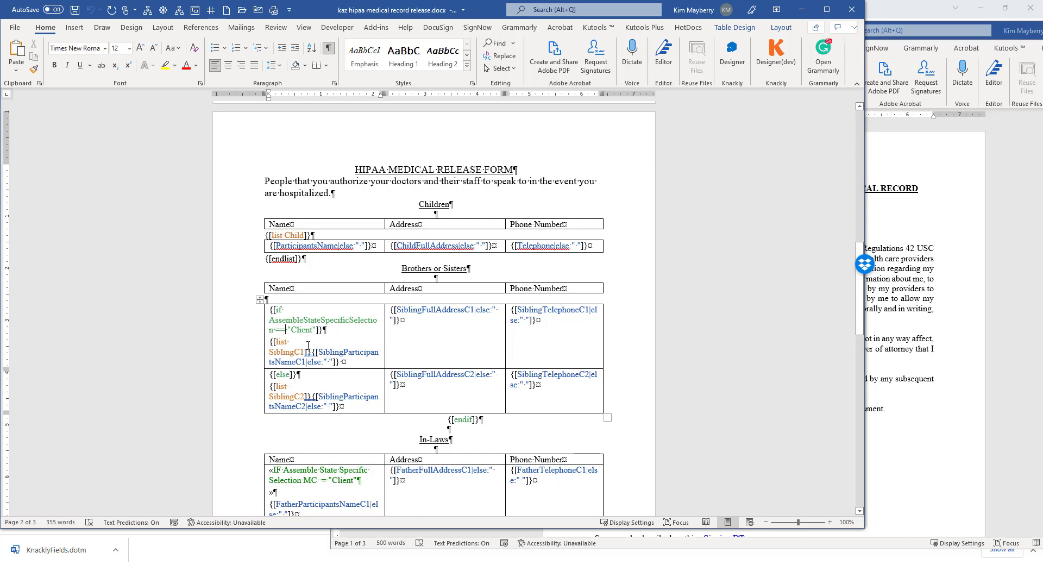
drag(312, 351, 276, 310)
key(ctrl+c)
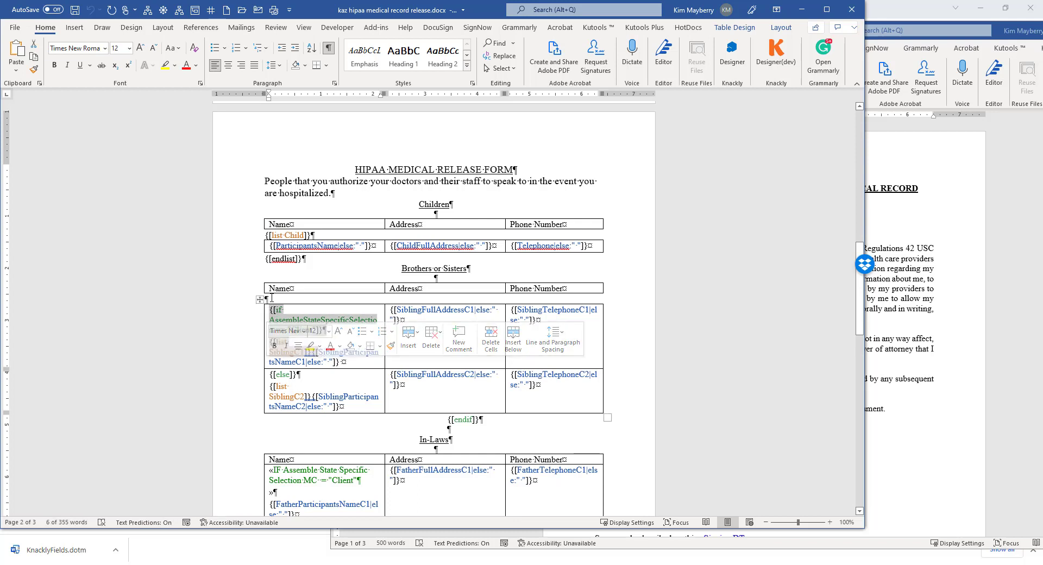
click(273, 299)
key(ctrl+v)
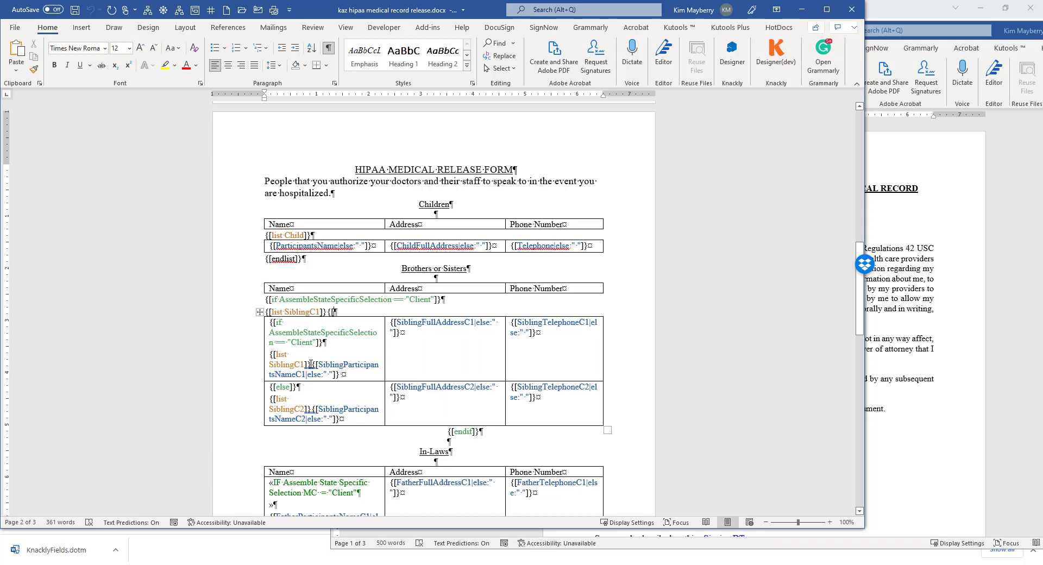
- Delete the copied if and {[list SiblingC1]} tags from the Name cell, keeping only the SiblingParticipantsNameC1 field
drag(311, 364, 270, 322)
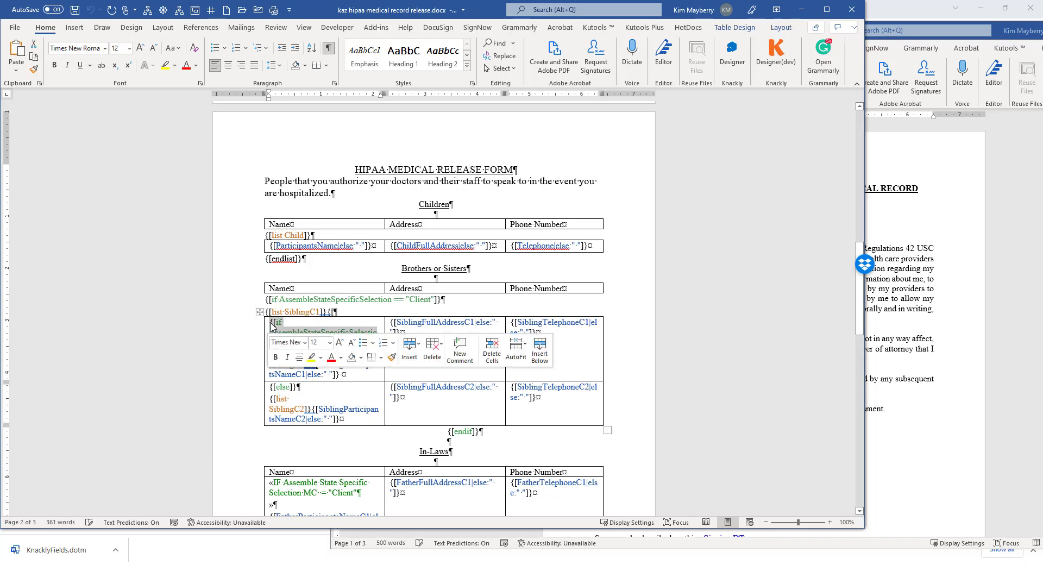
click(278, 342)
key(shift+Down)
key(shift+Down)
key(shift+Down)
key(shift+Down)
key(shift+Down)
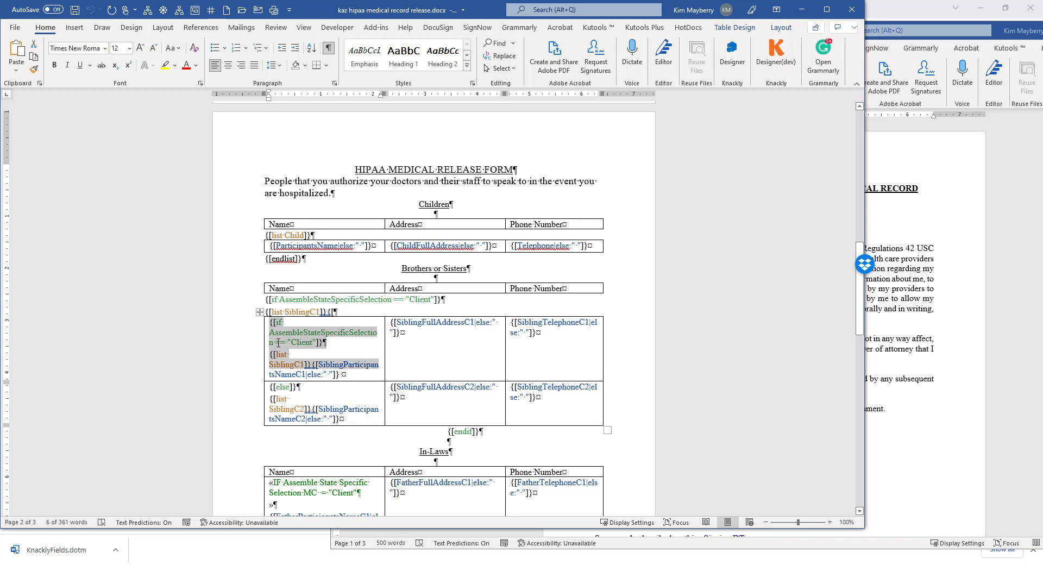
key(shift+Left)
key(shift+Left)
key(shift+Left)
key(shift+Left)
key(shift+Left)
key(shift+Left)
key(shift+Left)
key(shift+Left)
key(shift+Left)
key(shift+Left)
key(shift+Left)
key(shift+Left)
key(shift+Left)
key(shift+Left)
key(shift+Left)
key(shift+Left)
key(shift+Left)
key(shift+Left)
key(shift+Left)
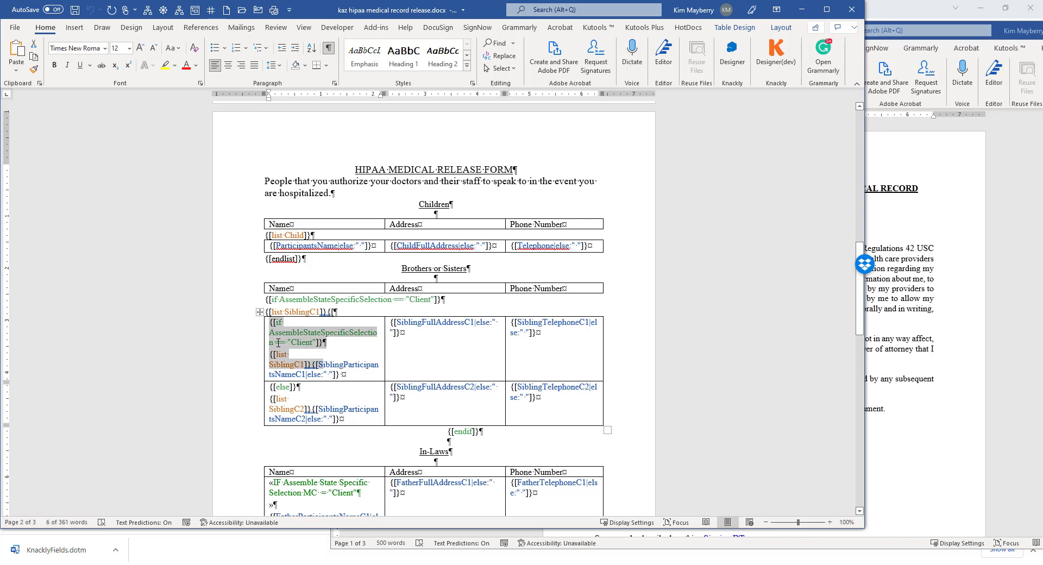
key(Delete)
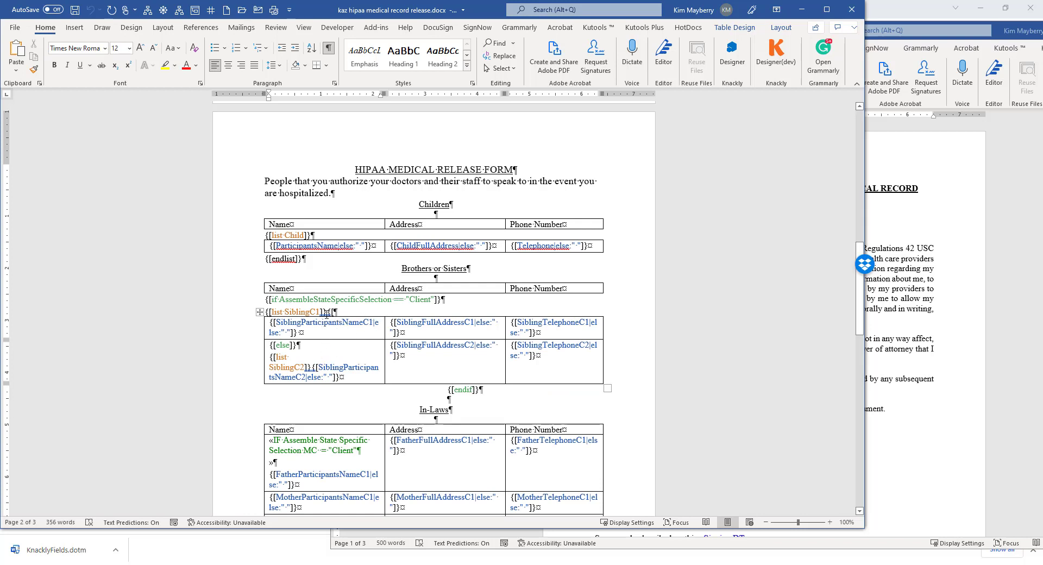
- Split the Brothers or Sisters table above the SiblingC2 row and enter {[else]} on the line between the two parts
right_click(304, 347)
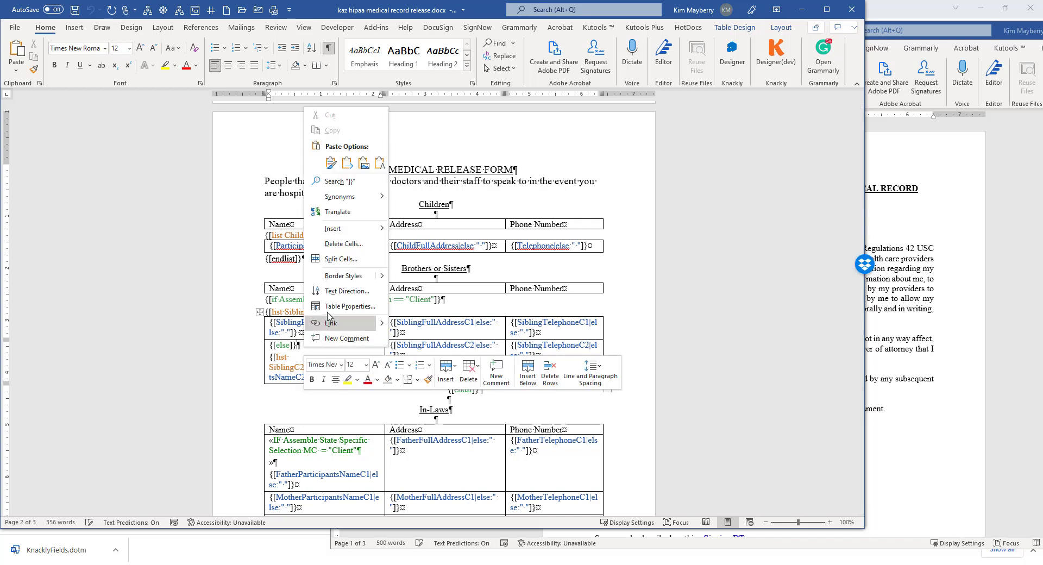
mouse_move(371, 240)
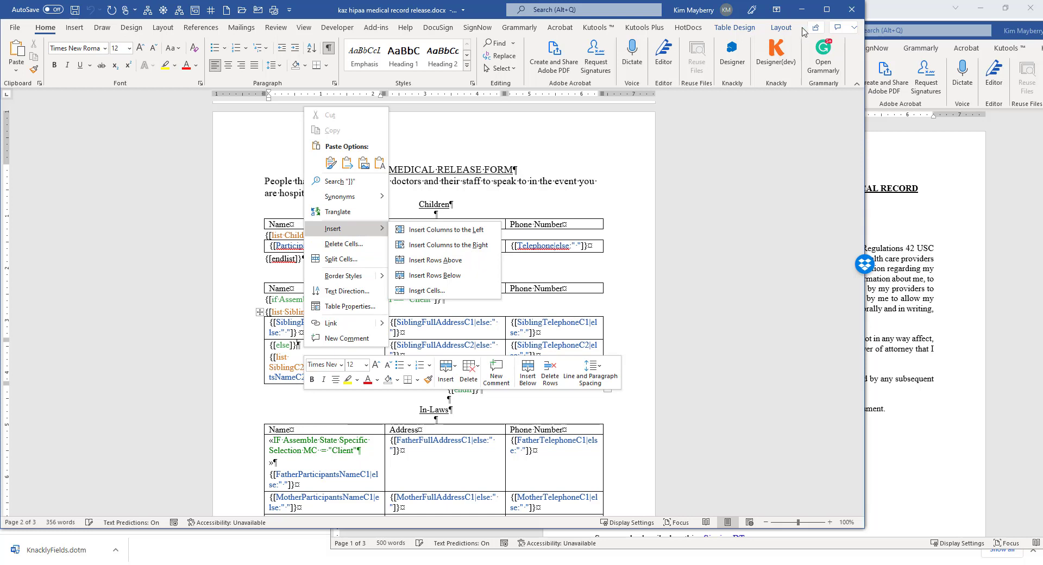
click(783, 28)
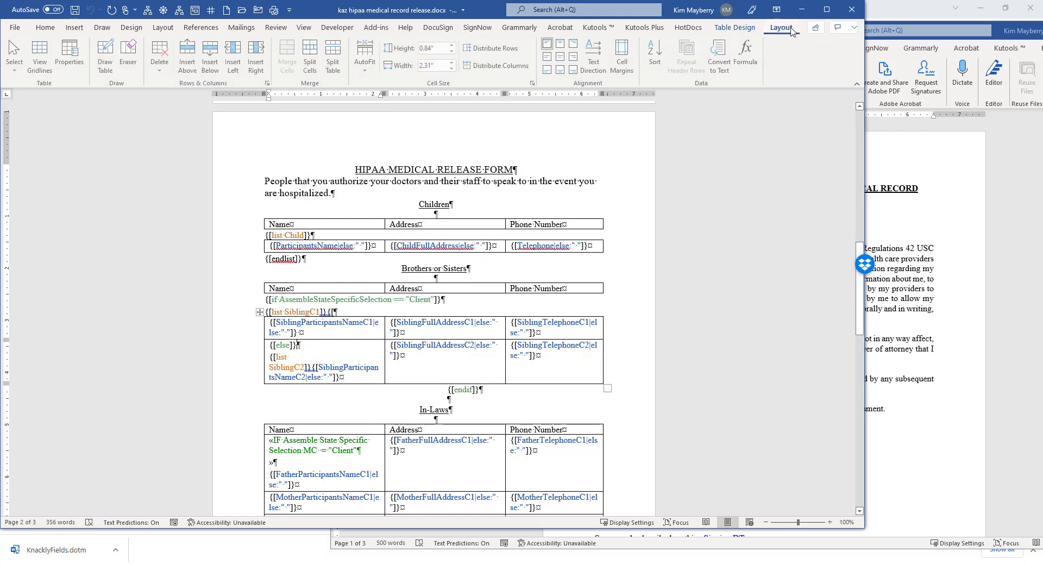
click(334, 54)
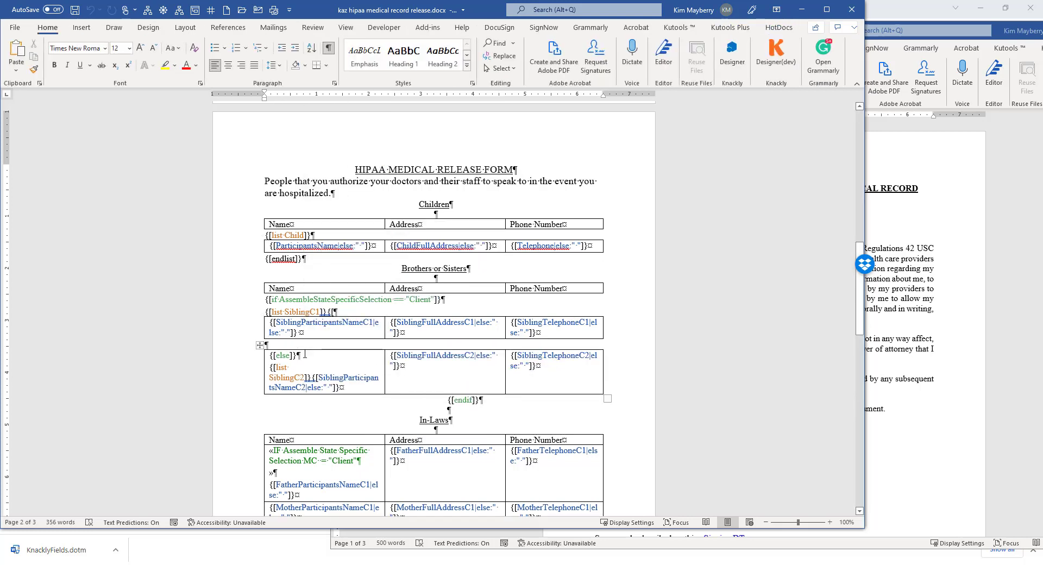
text({[else)
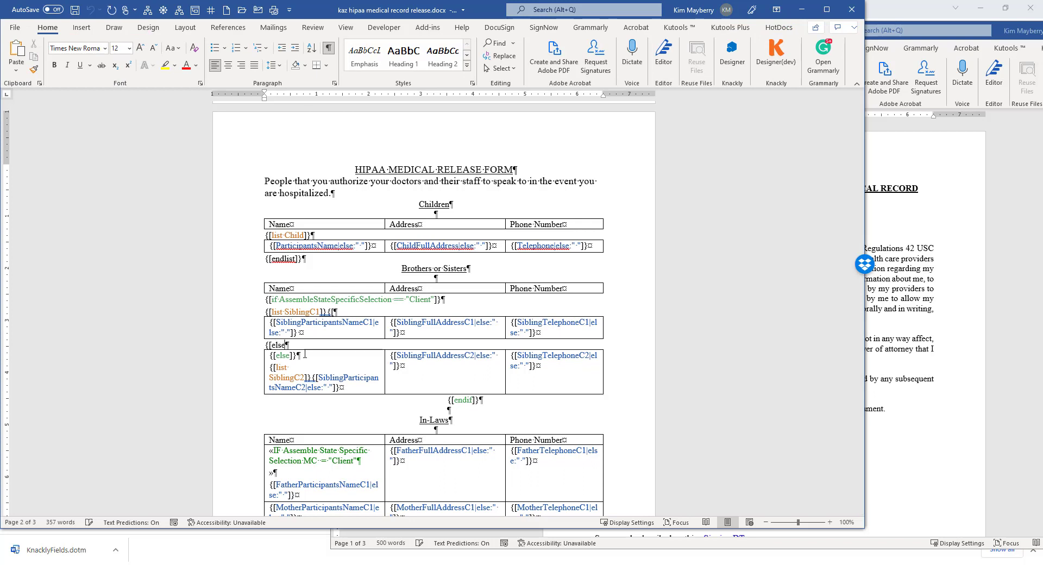
text(])
key(BackSpace)
text(]})
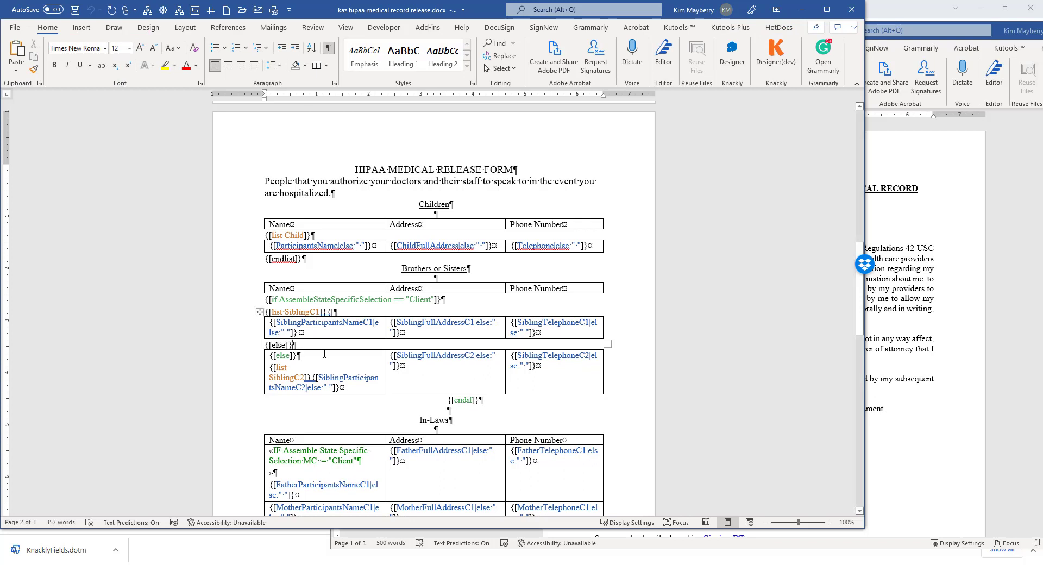
- Move {[list SiblingC2]} from the Name cell to its own line under {[else]}, and delete the duplicate {[else]} from the cell
drag(310, 375, 275, 367)
click(275, 369)
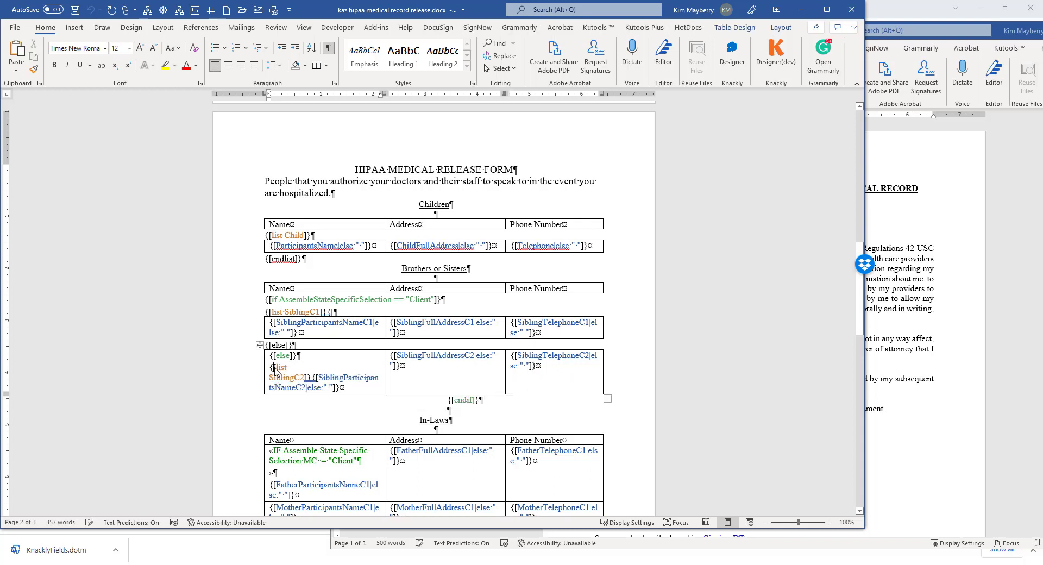
key(Left)
key(shift+Down)
key(shift+Down)
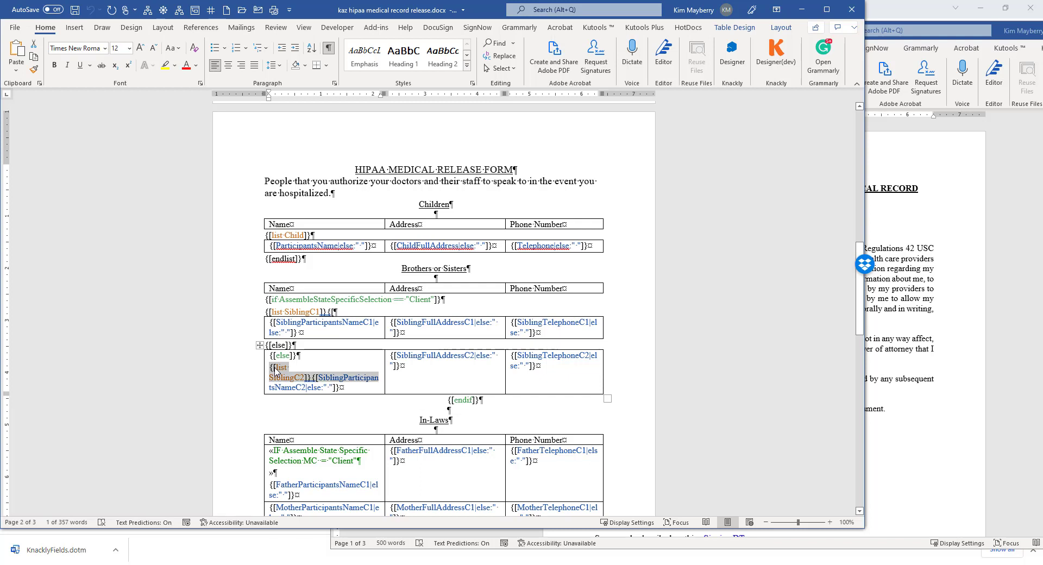
key(shift+Left)
key(shift+Left)
key(shift+Left)
key(shift+Left)
key(shift+Left)
key(shift+Left)
key(shift+Left)
key(shift+Left)
key(shift+Left)
key(shift+Left)
key(shift+Left)
key(shift+Left)
key(shift+Left)
key(shift+Left)
key(shift+Left)
key(shift+Left)
key(shift+Left)
key(shift+Left)
key(shift+Left)
key(shift+Left)
key(shift+Left)
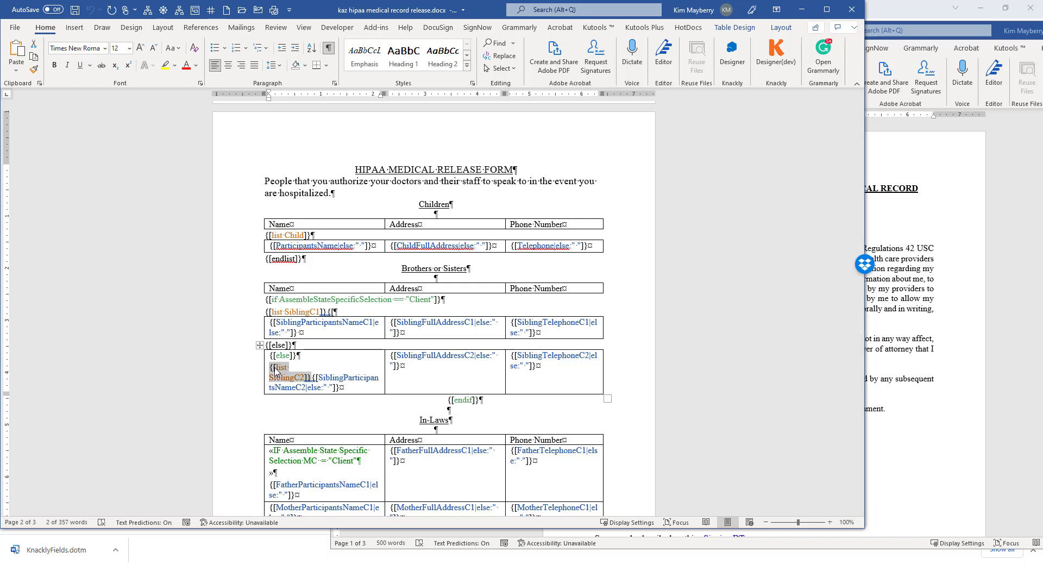
key(Delete)
click(310, 347)
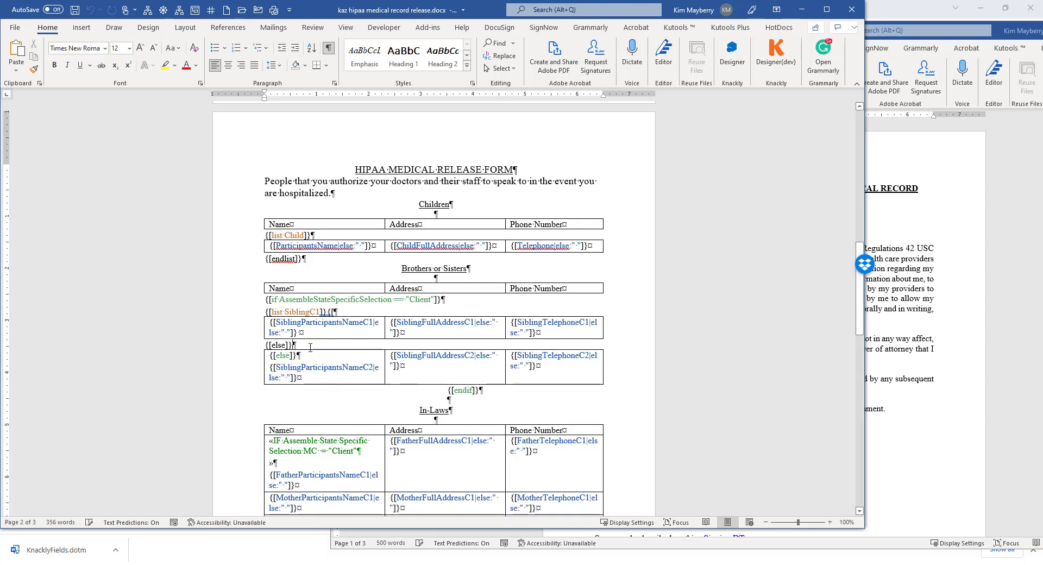
key(ctrl+z)
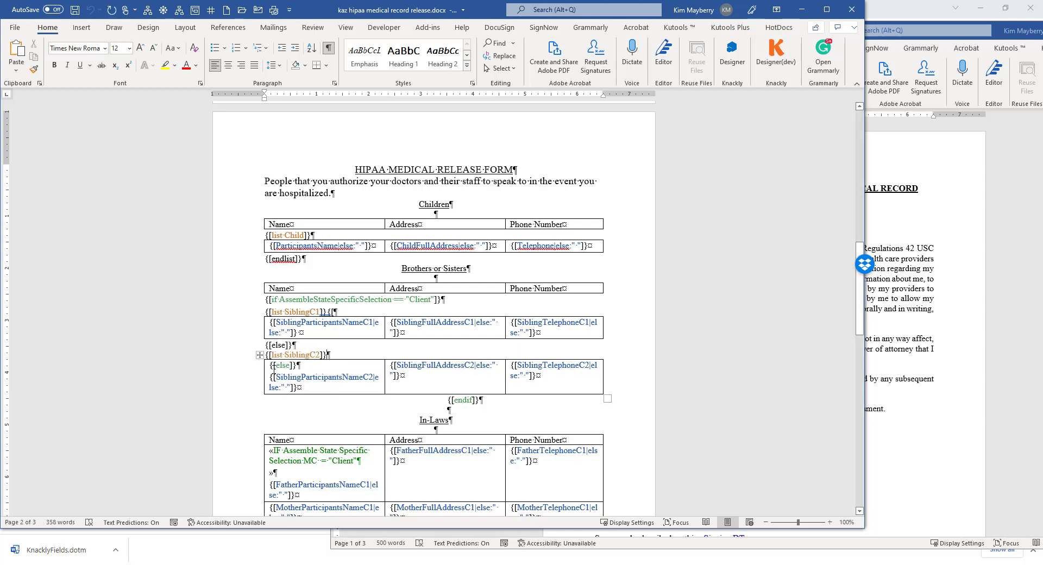
drag(298, 368, 275, 368)
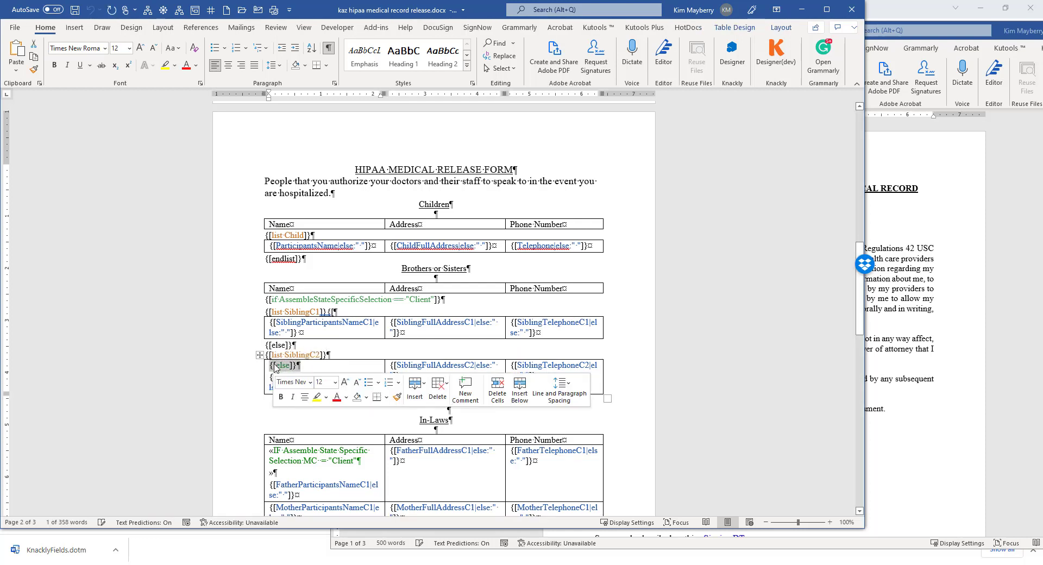
key(Delete)
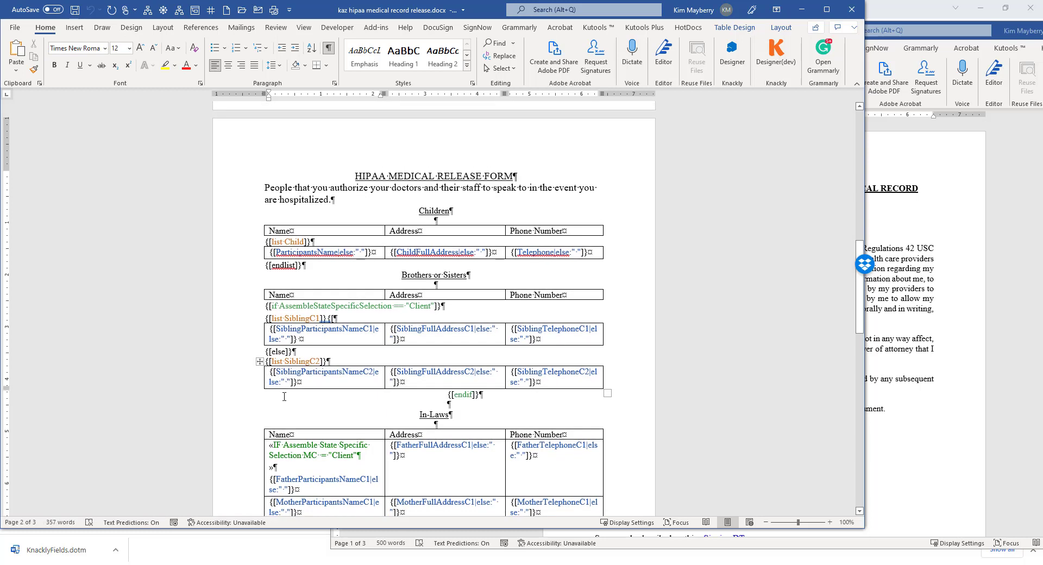
- Insert {[endlist]} on its own line between the SiblingC2 row and {[endif]}, and left-align both tags
click(267, 393)
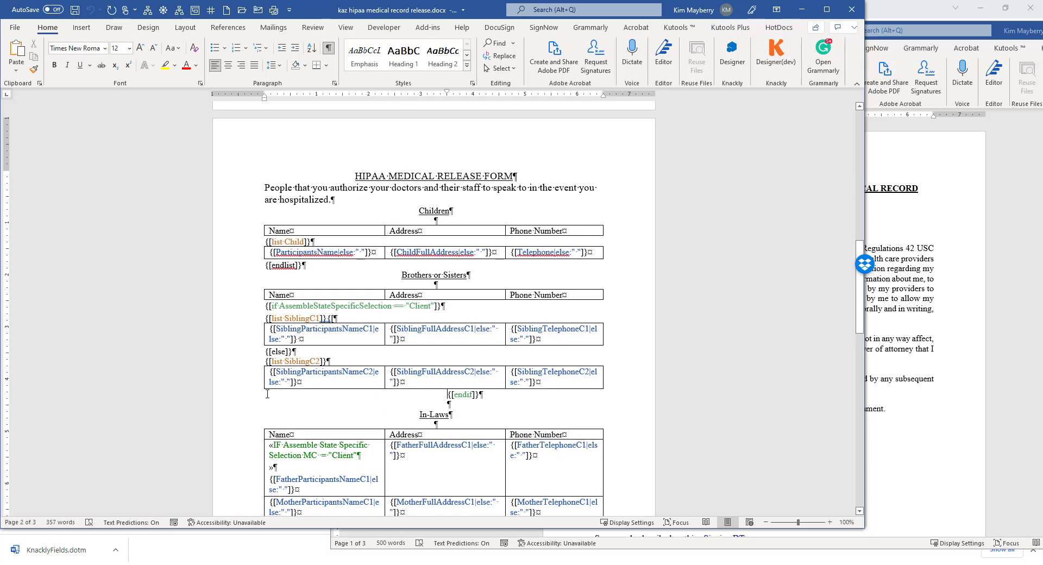
text({)
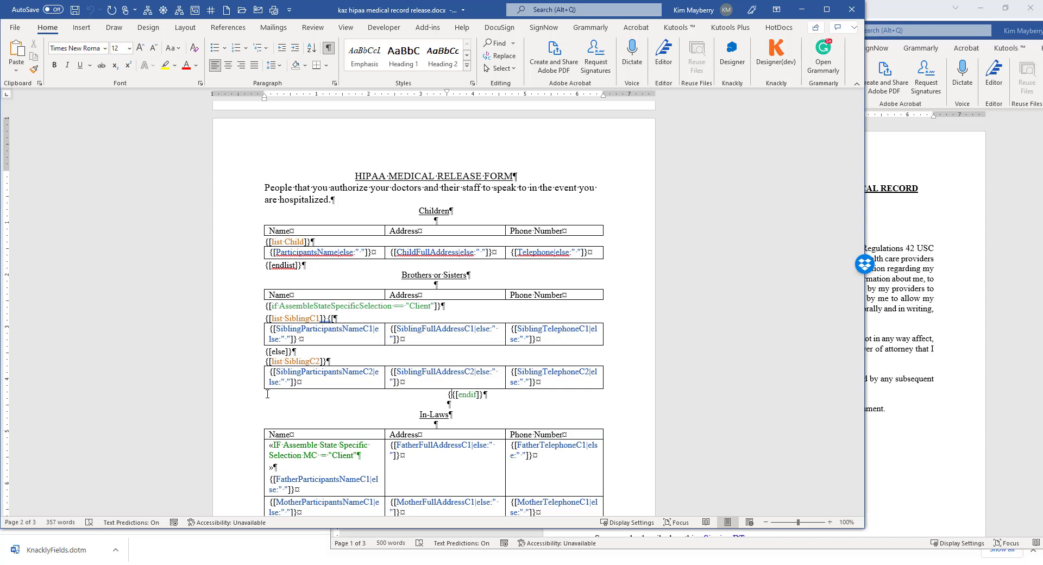
text([endlist]})
key(Return)
click(267, 394)
key(ctrl+l)
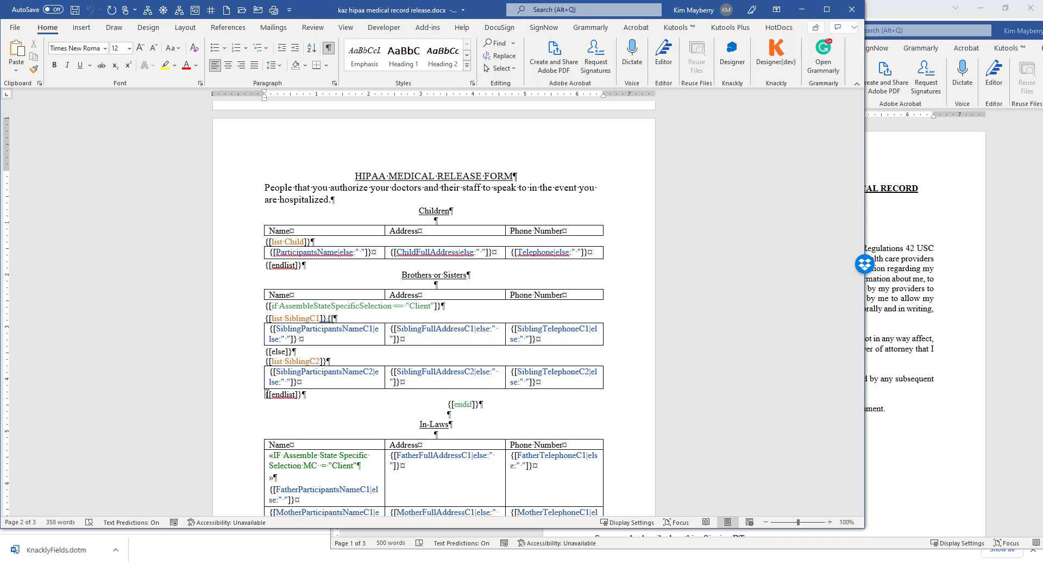
key(ctrl+l)
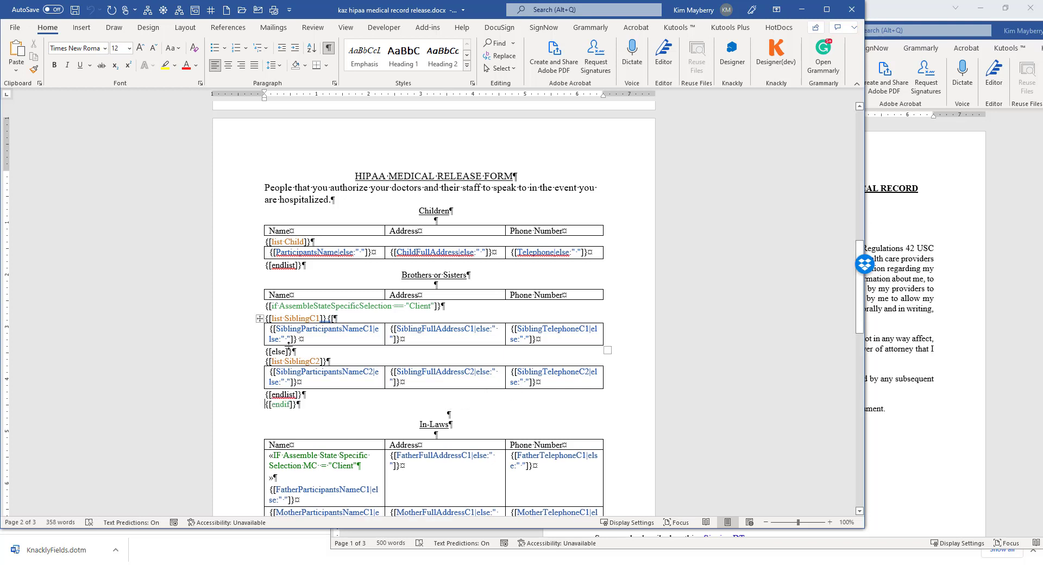
- Insert {[endlist]} on its own line between the SiblingC1 row and {[else]} in the Brothers or Sisters table
click(267, 352)
key(Return)
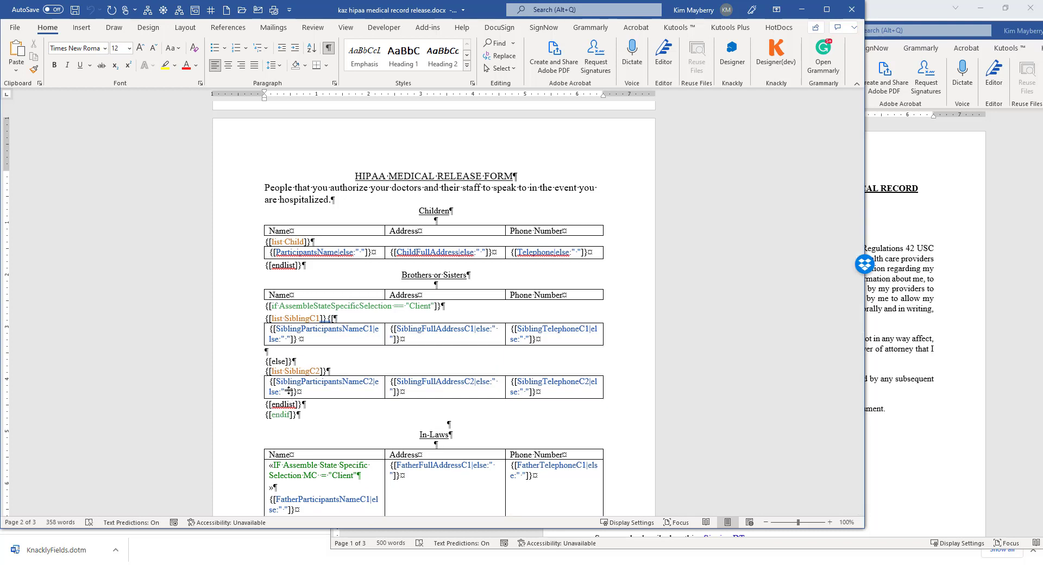
key(Up)
text({[endlist]})
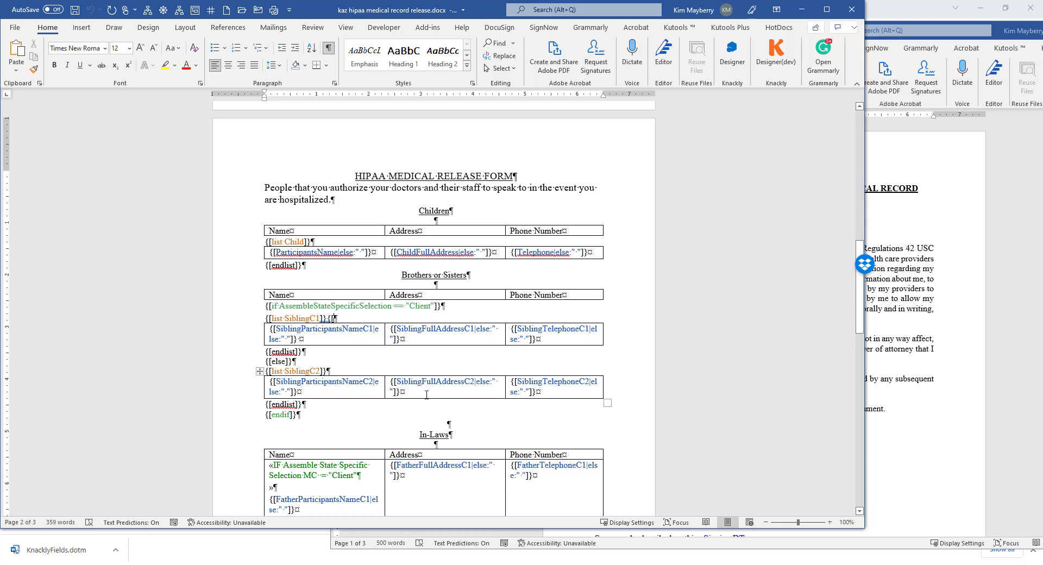
- Switch to Chrome, open the Knackly designer in a new tab, and show the templates of the FamilyLawDocuments model
mouse_move(255, 552)
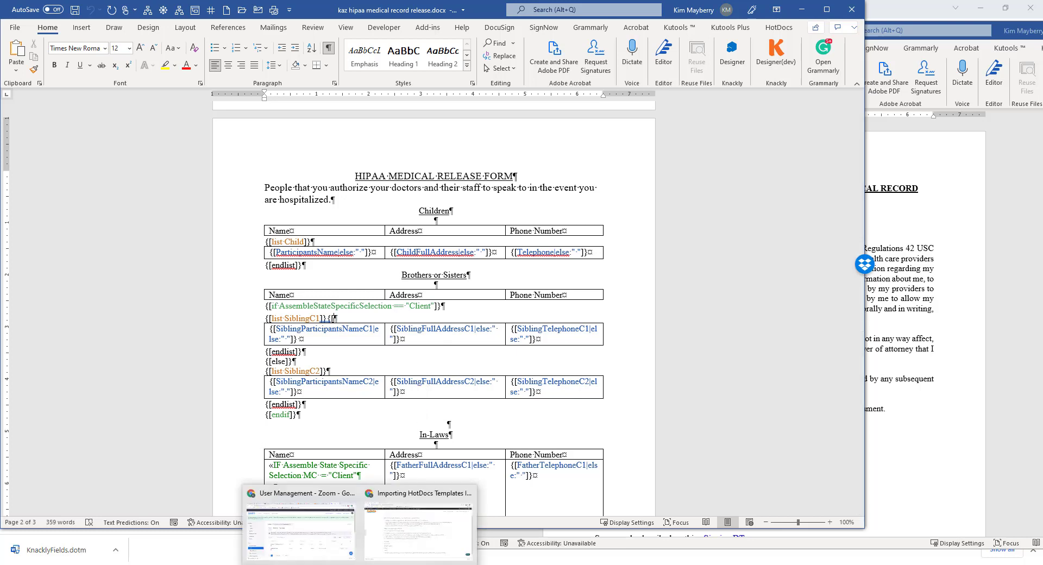
click(413, 547)
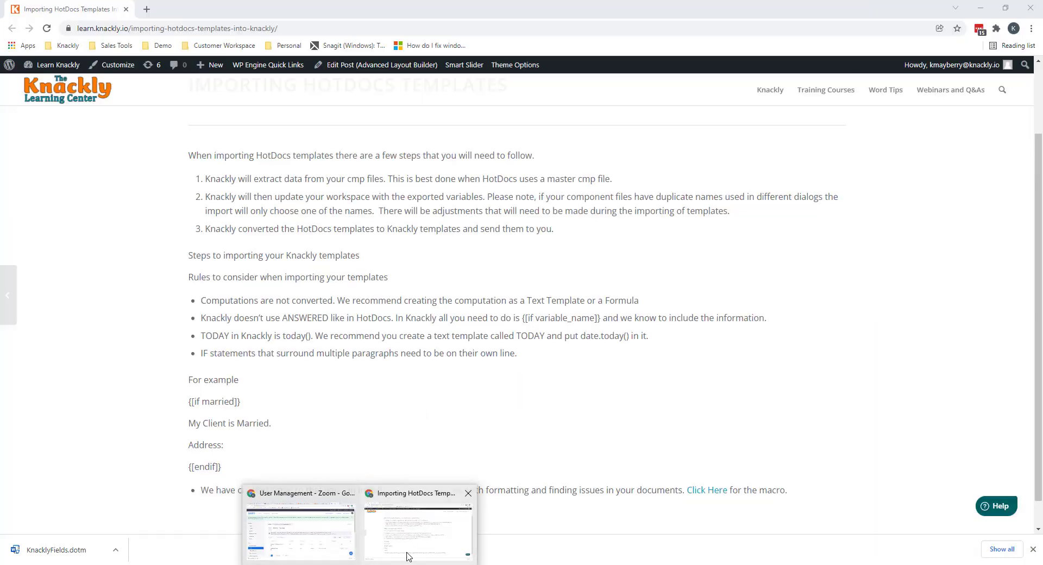
click(146, 10)
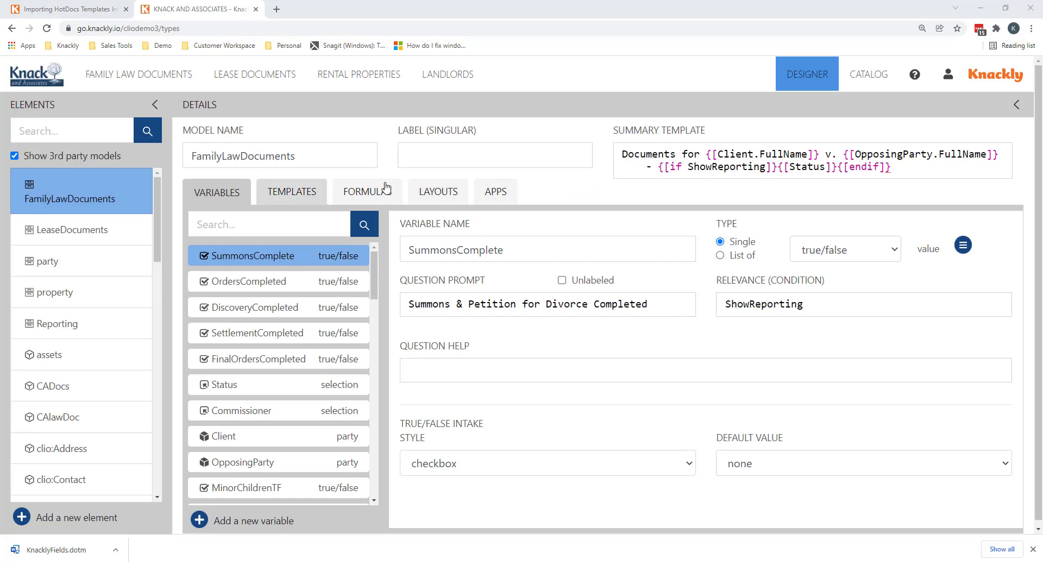
click(296, 191)
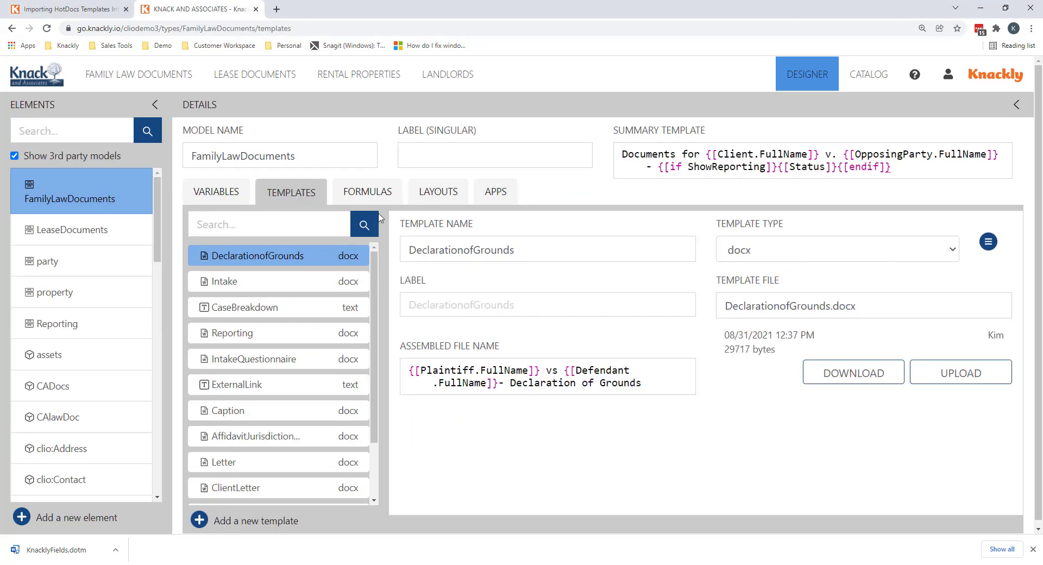
- Add a new template named Sample of type docx to the FamilyLawDocuments model
click(200, 521)
click(455, 199)
text(Sample)
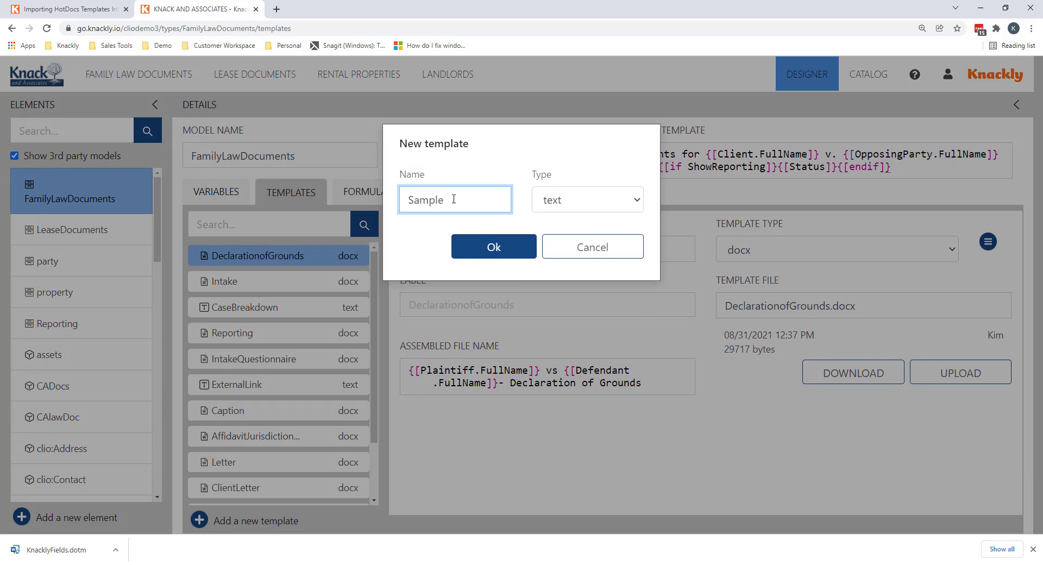
click(578, 200)
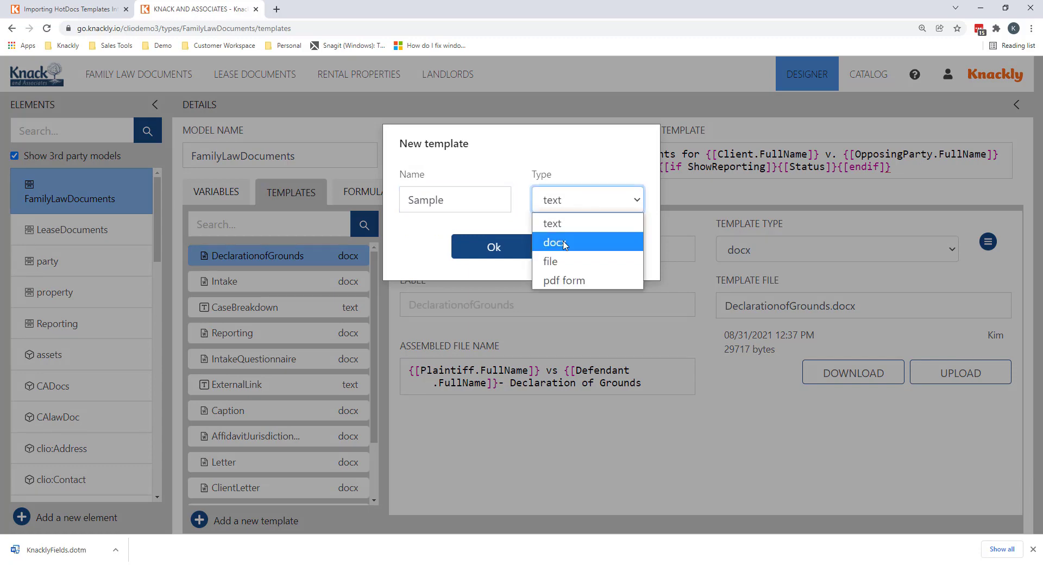
click(558, 240)
click(492, 247)
click(979, 156)
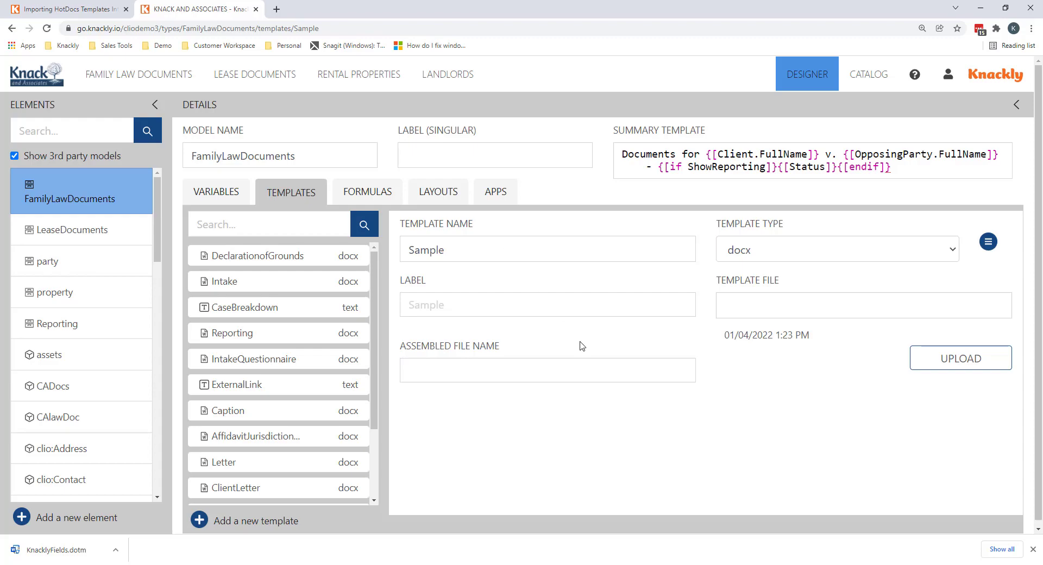
- Switch back to Word and review the list and if tags around the Children, Brothers or Sisters and In-Laws tables
click(980, 8)
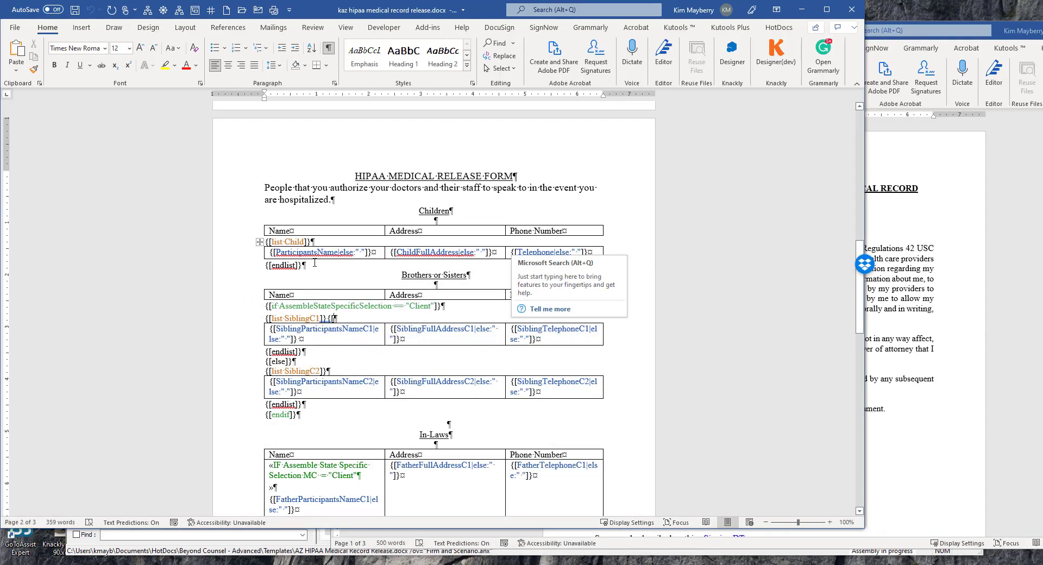
scroll(379, 334, down, 4)
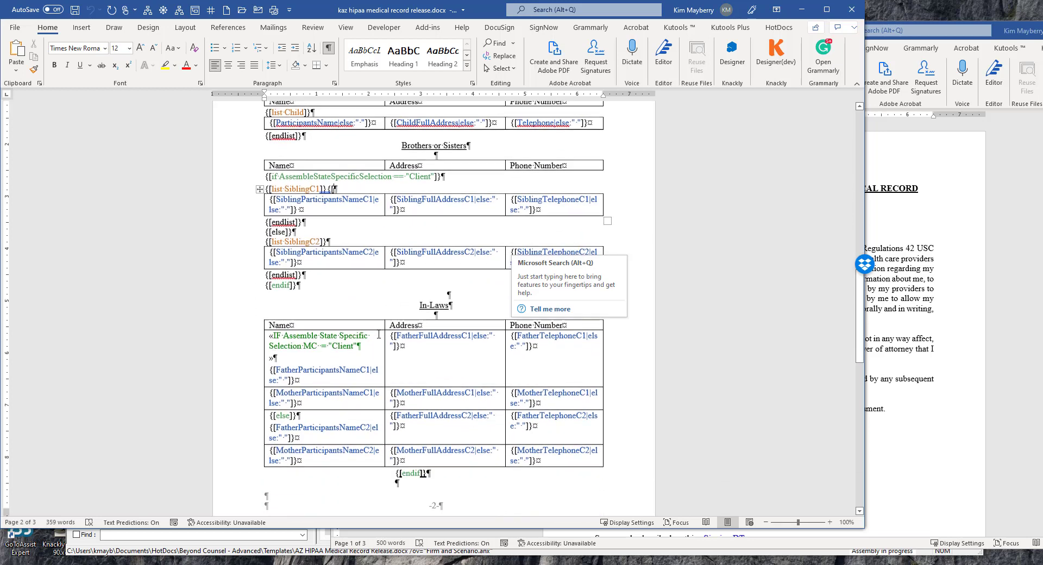
scroll(469, 252, up, 6)
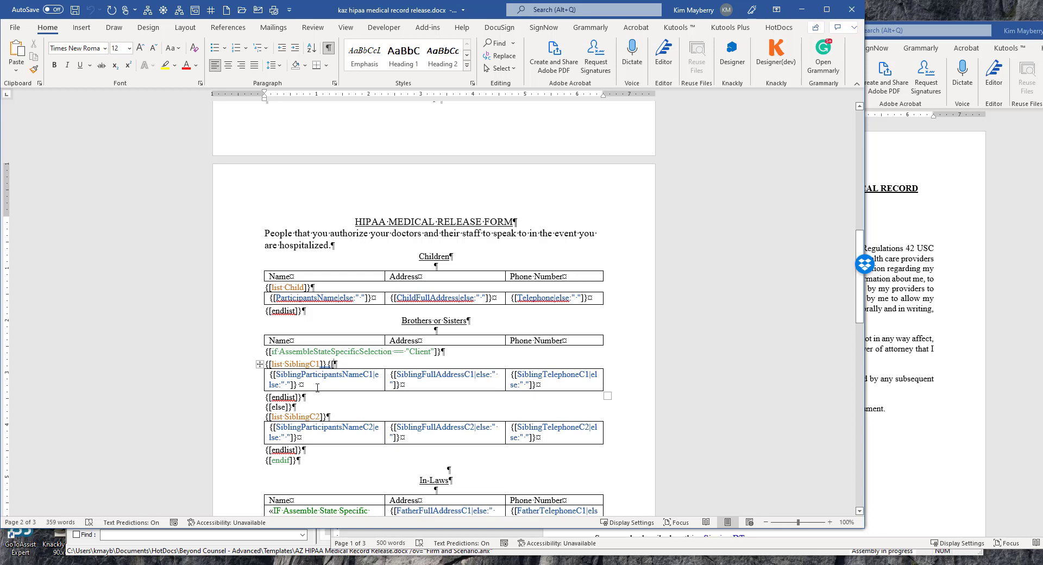
drag(271, 287, 311, 288)
click(360, 348)
- Switch to Knackly and view the FamilyLawDocuments formulas, its CaseBreakdown text template and the templates of the party model
mouse_move(360, 564)
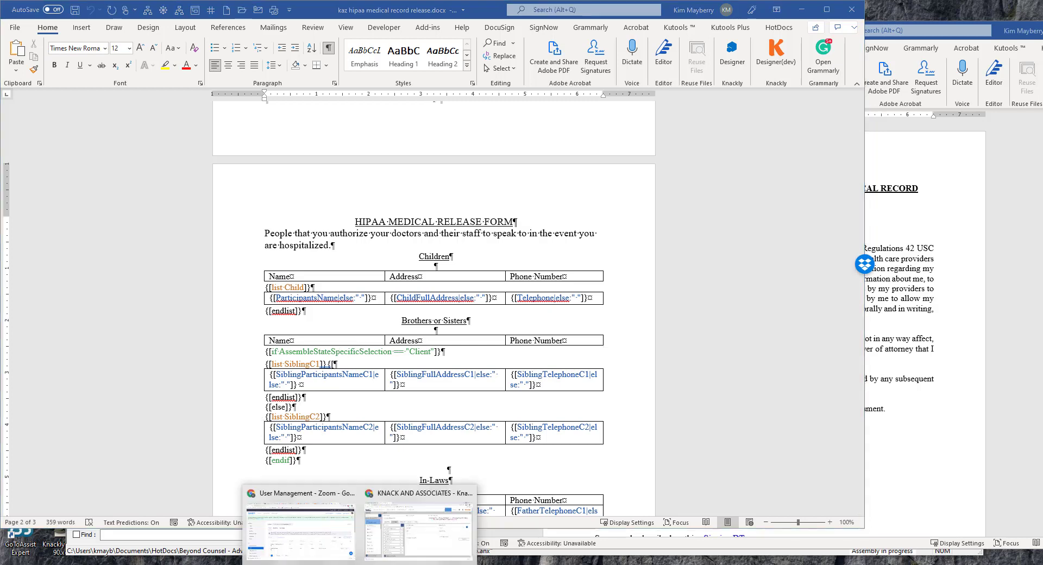
click(419, 529)
click(367, 195)
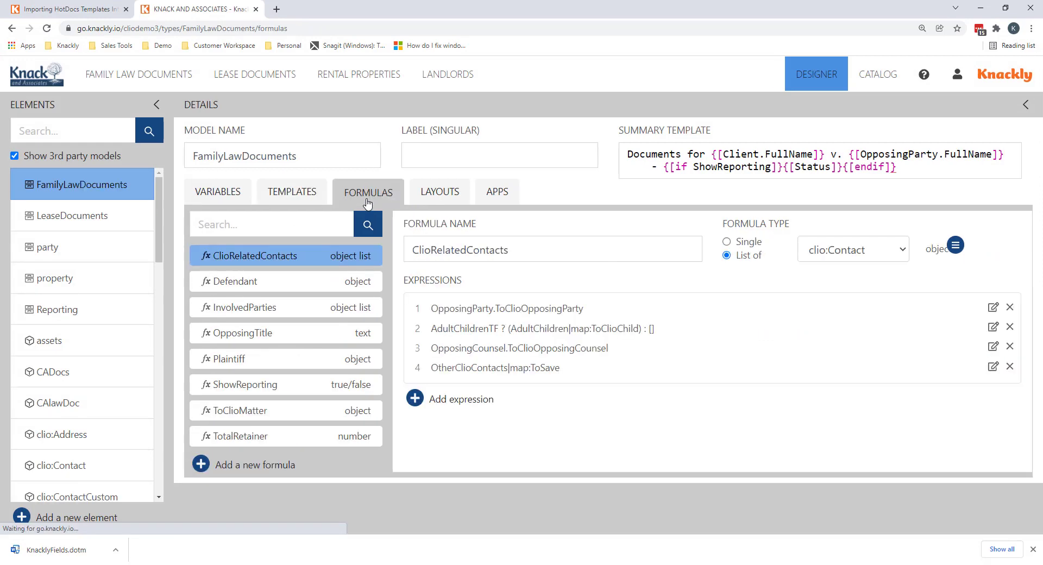
click(288, 202)
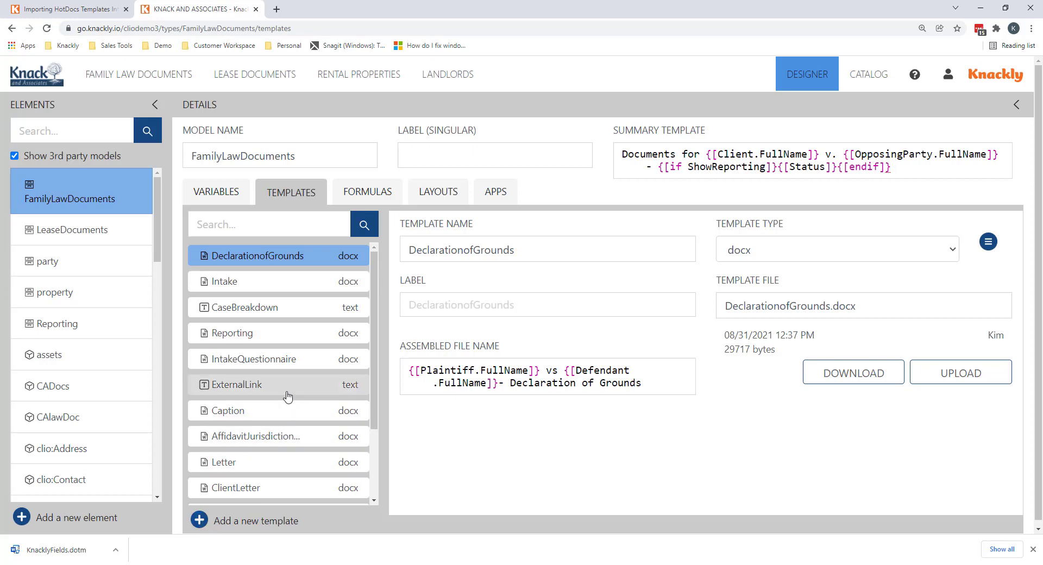
click(288, 308)
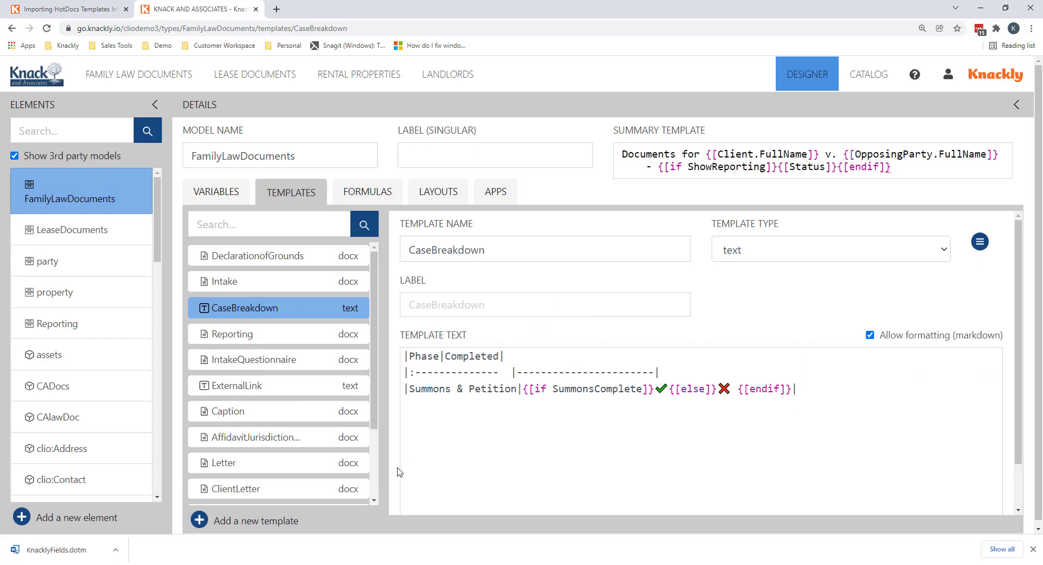
click(51, 263)
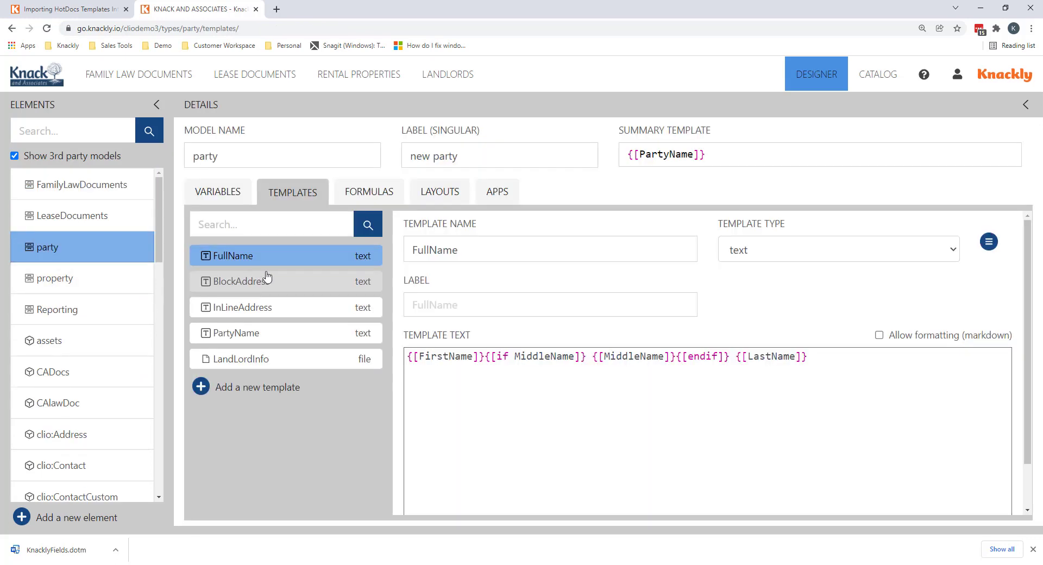